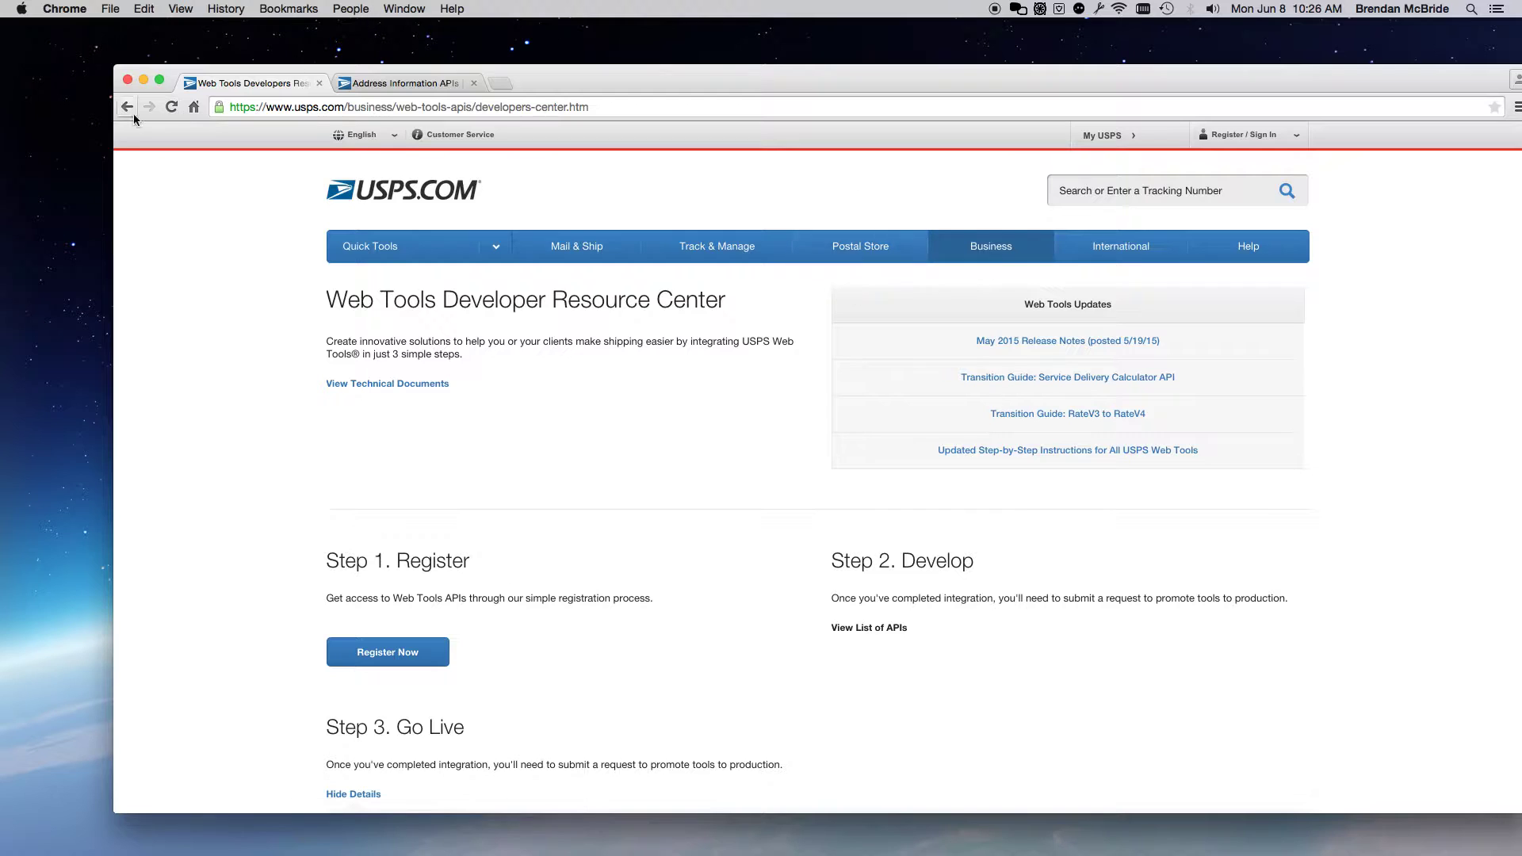
# - Scroll the USPS Web Tools Developer Resource Center page back to the top, showing Register, Develop, Go Live
pyautogui.moveTo(576, 246)
pyautogui.scroll(-1, 589, 361)
pyautogui.scroll(1, 588, 361)
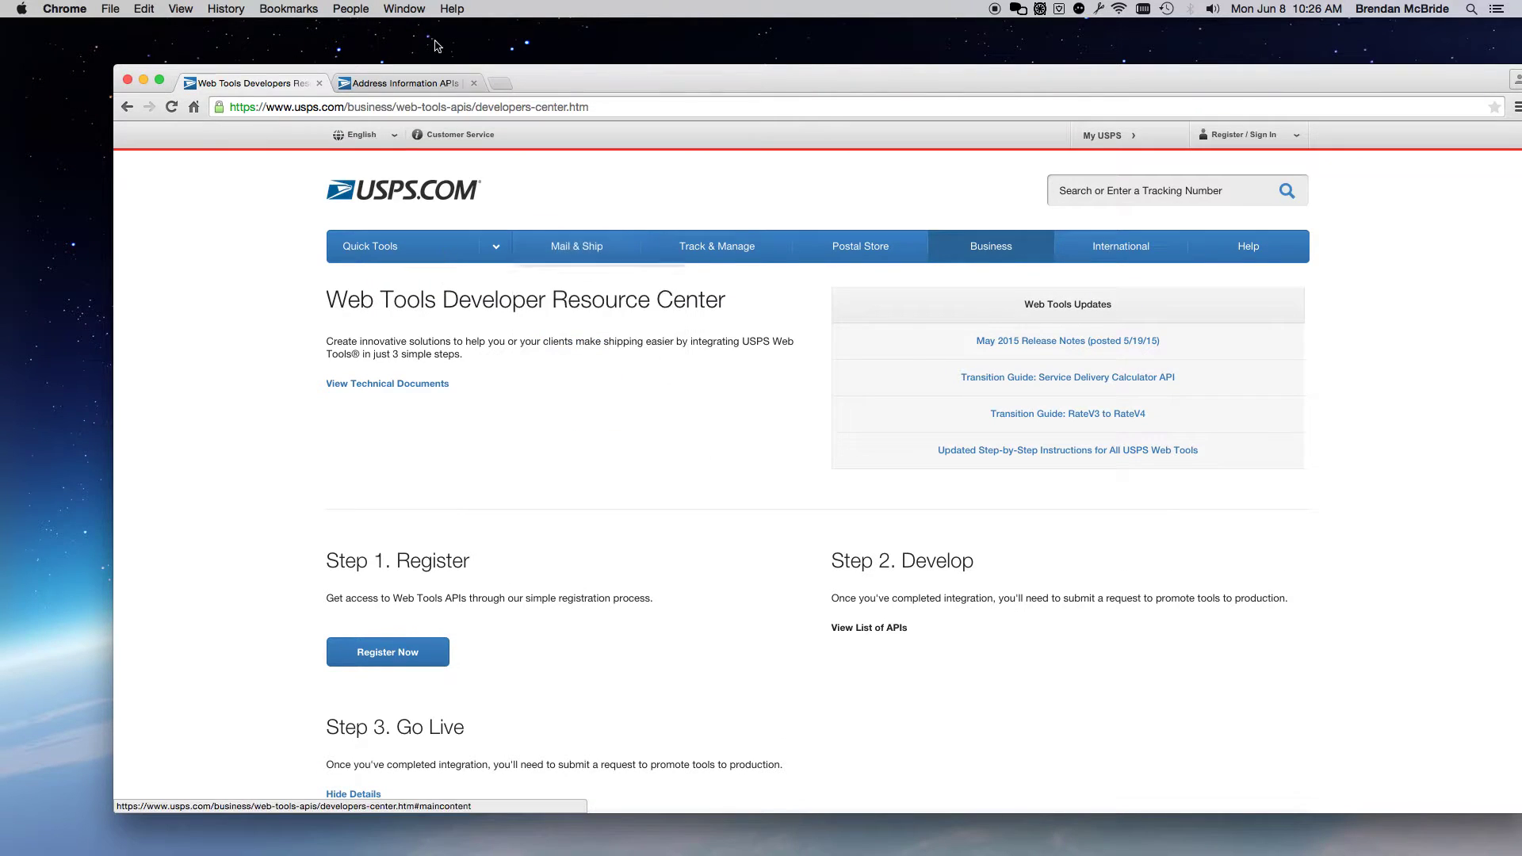
# - Select the <Address> block of the Address Information APIs test XML request, then minimize Chrome
pyautogui.click(404, 82)
pyautogui.scroll(-5, 505, 394)
pyautogui.scroll(-3, 506, 395)
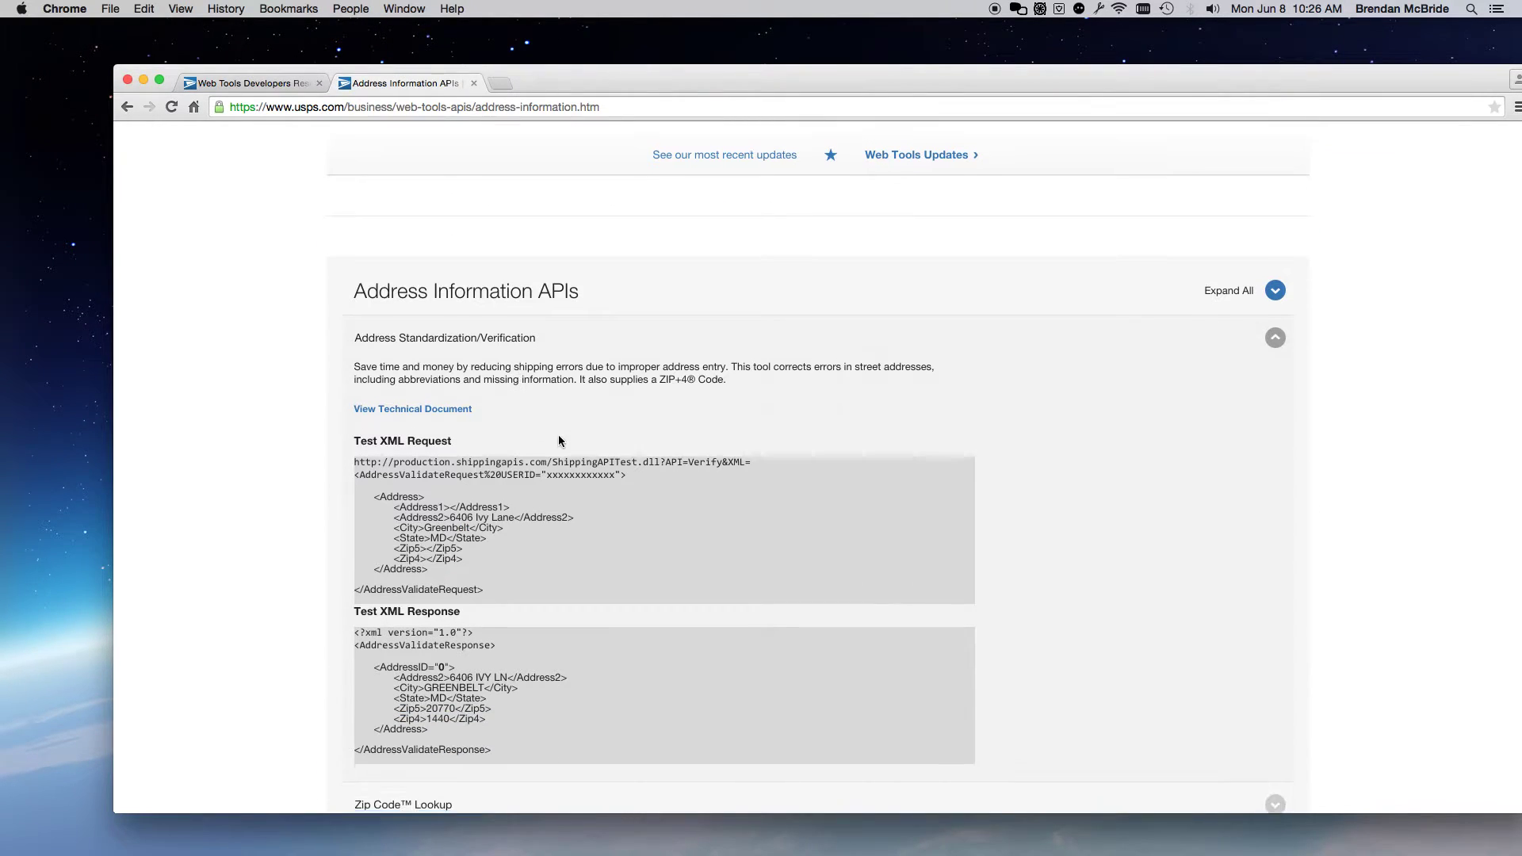
pyautogui.scroll(-1, 517, 468)
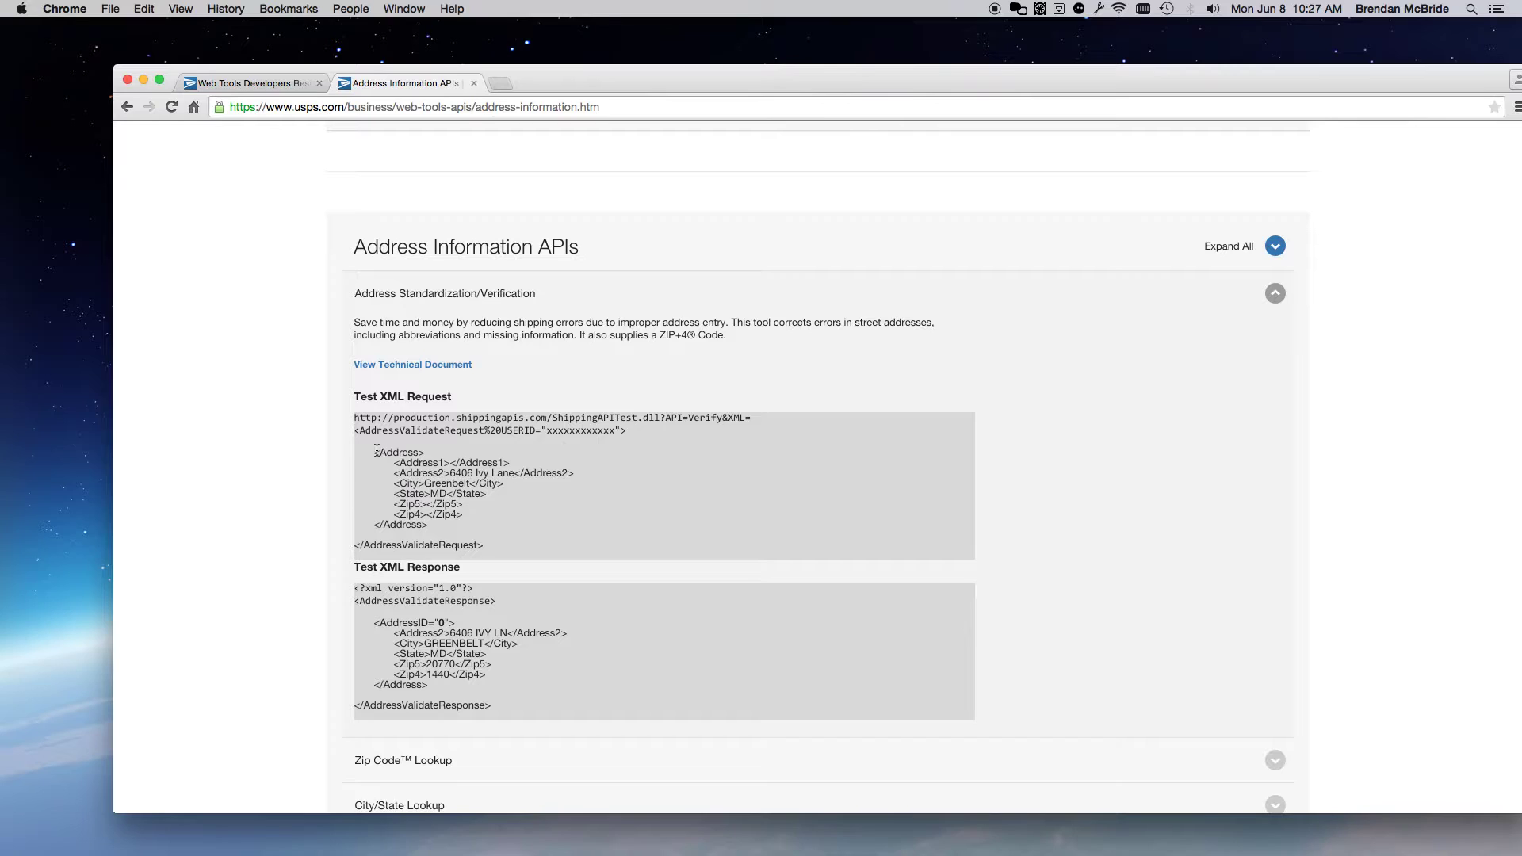
pyautogui.moveTo(374, 450); pyautogui.dragTo(482, 520)
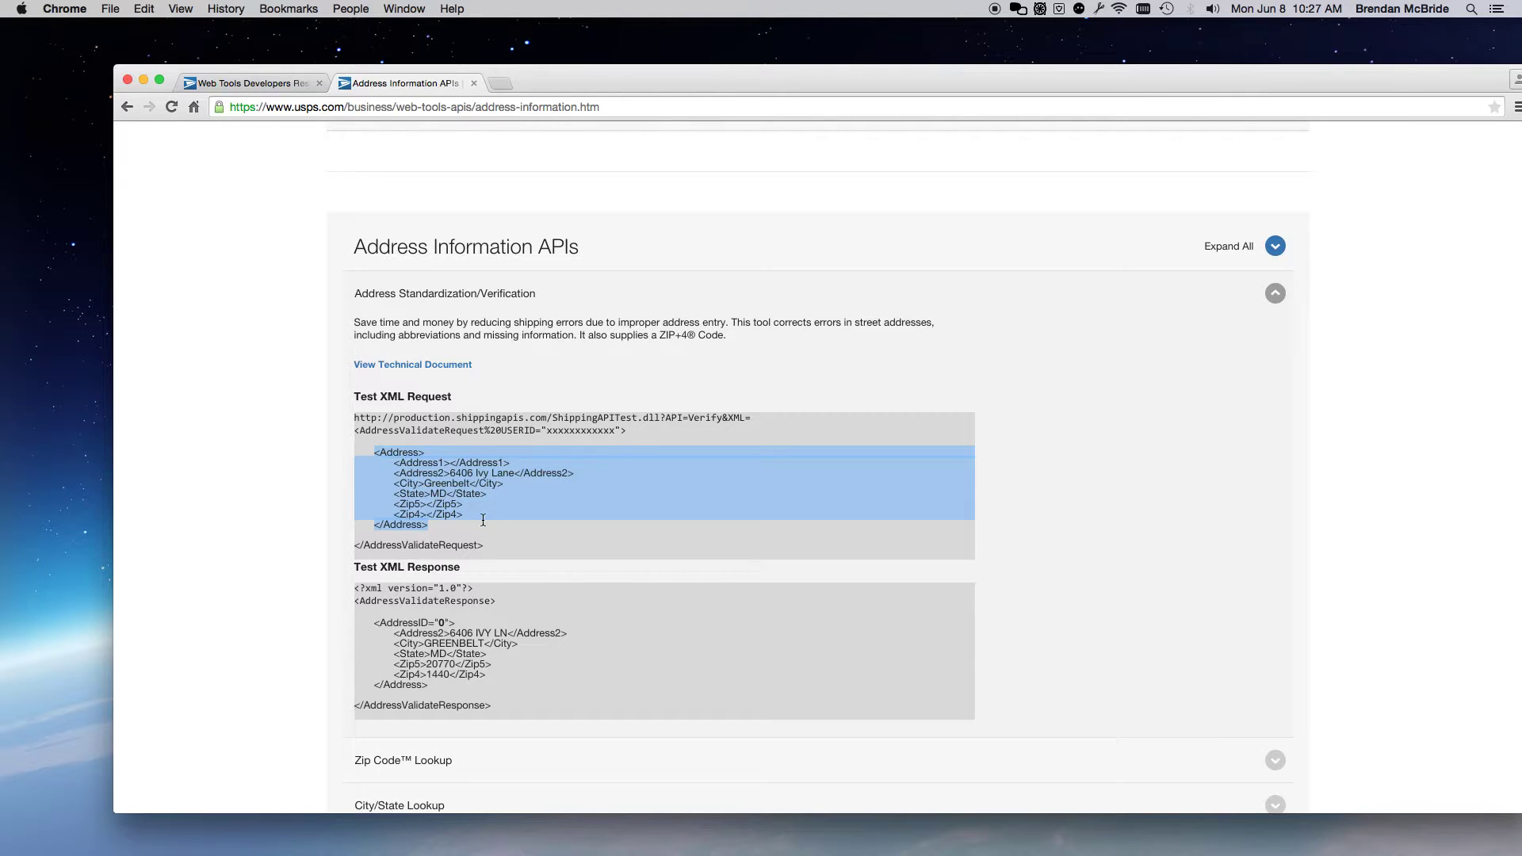
pyautogui.doubleClick(624, 82)
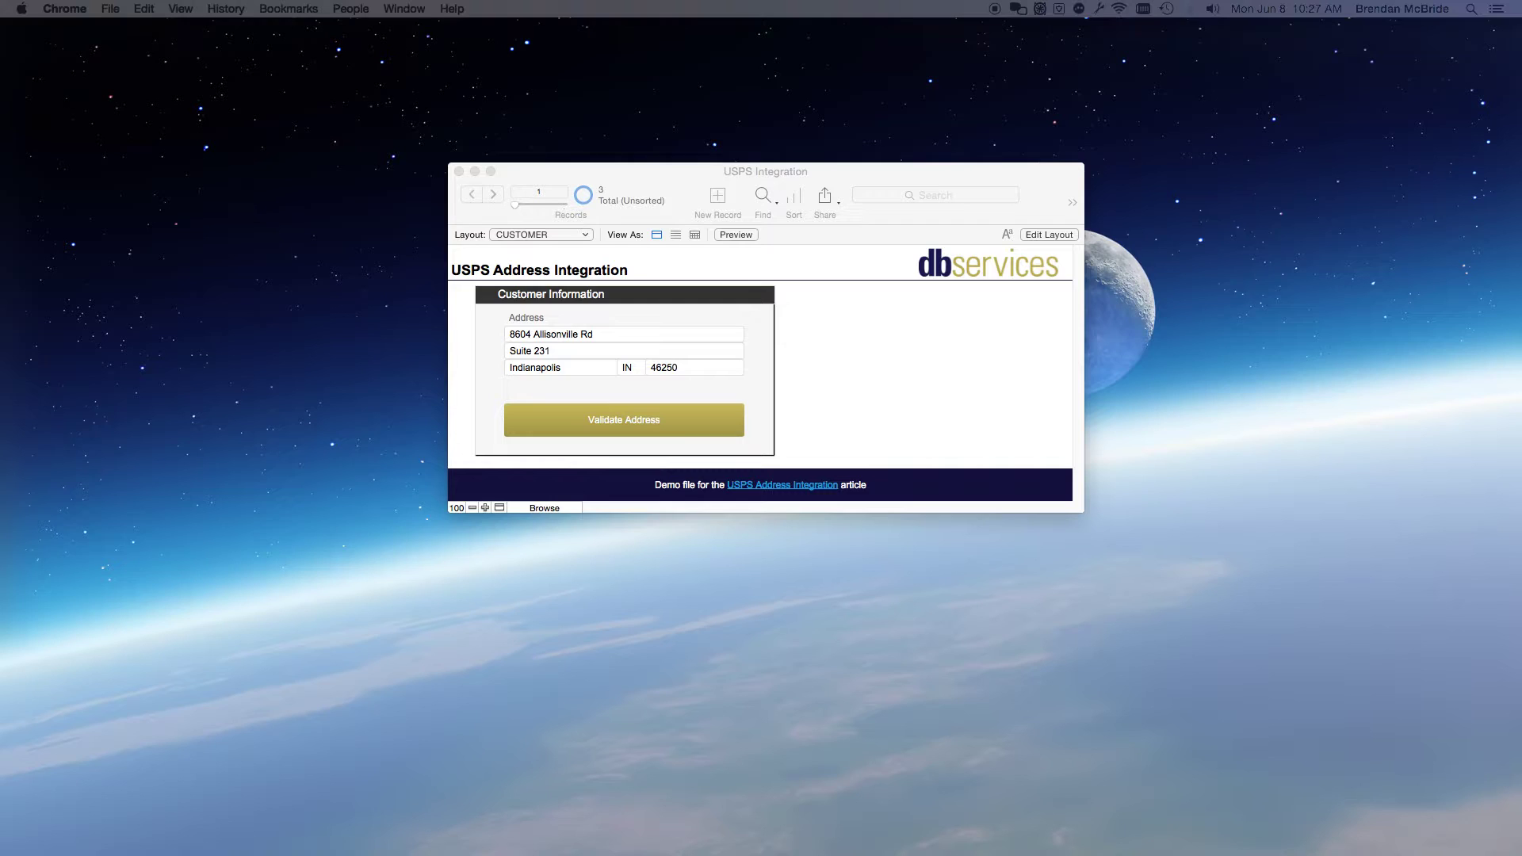
# - Validate the first customer's address with USPS and dismiss the address-is-correct message
pyautogui.click(936, 348)
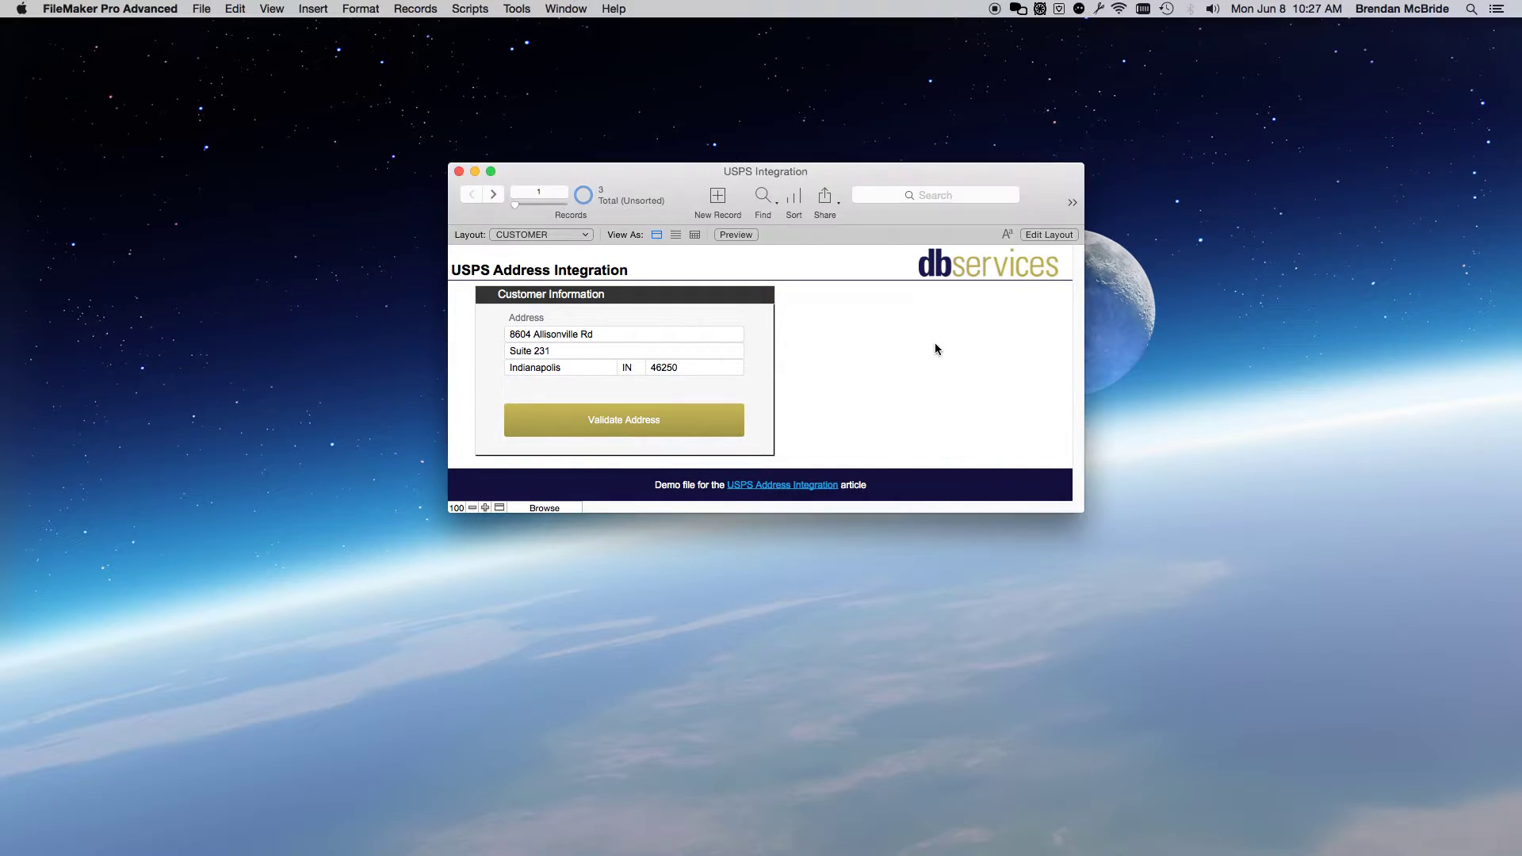
pyautogui.click(664, 431)
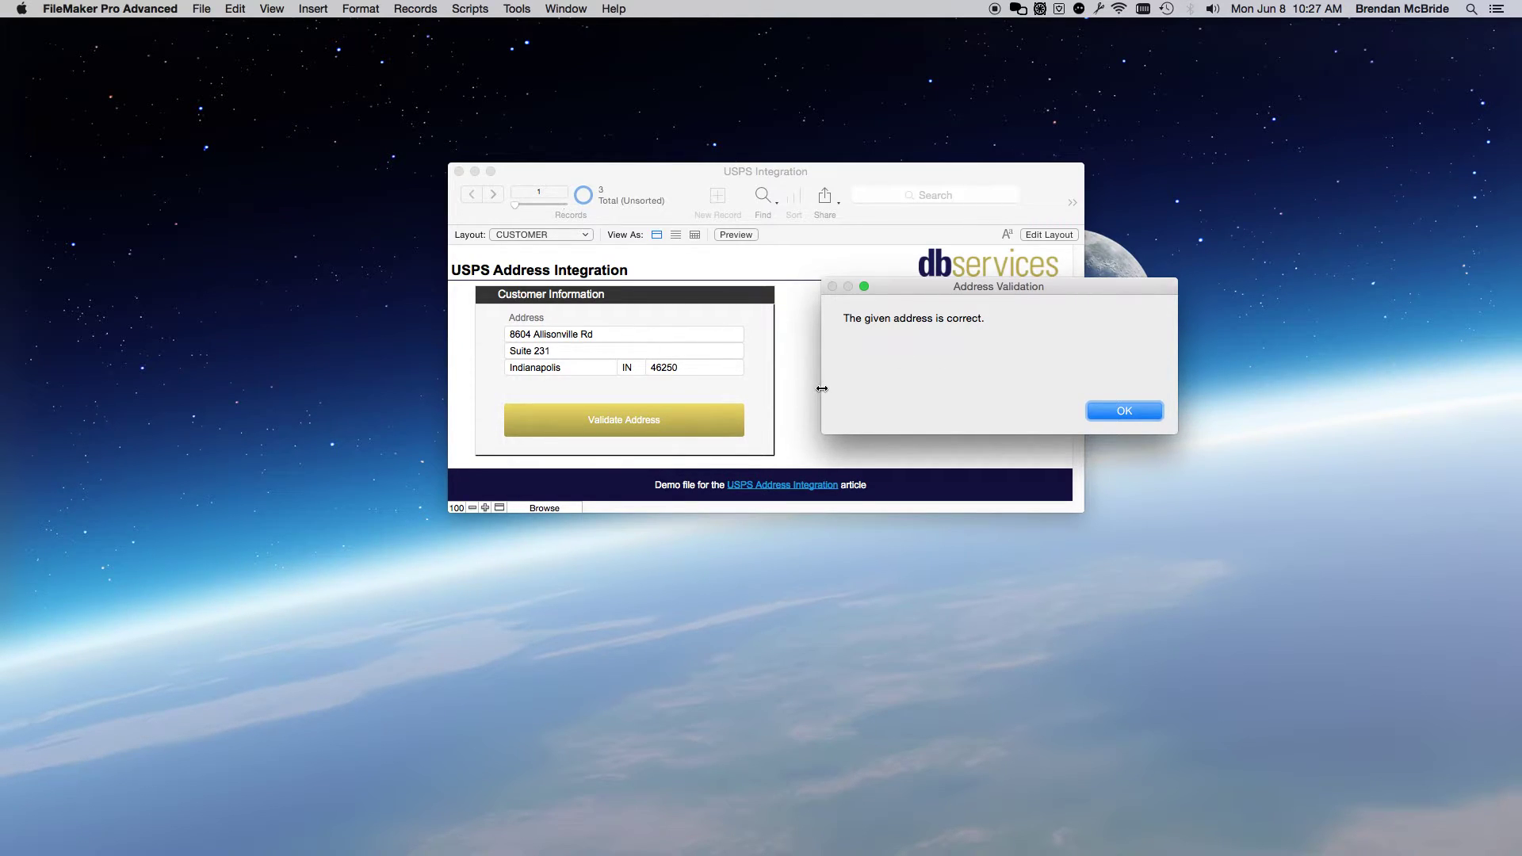
pyautogui.click(1119, 412)
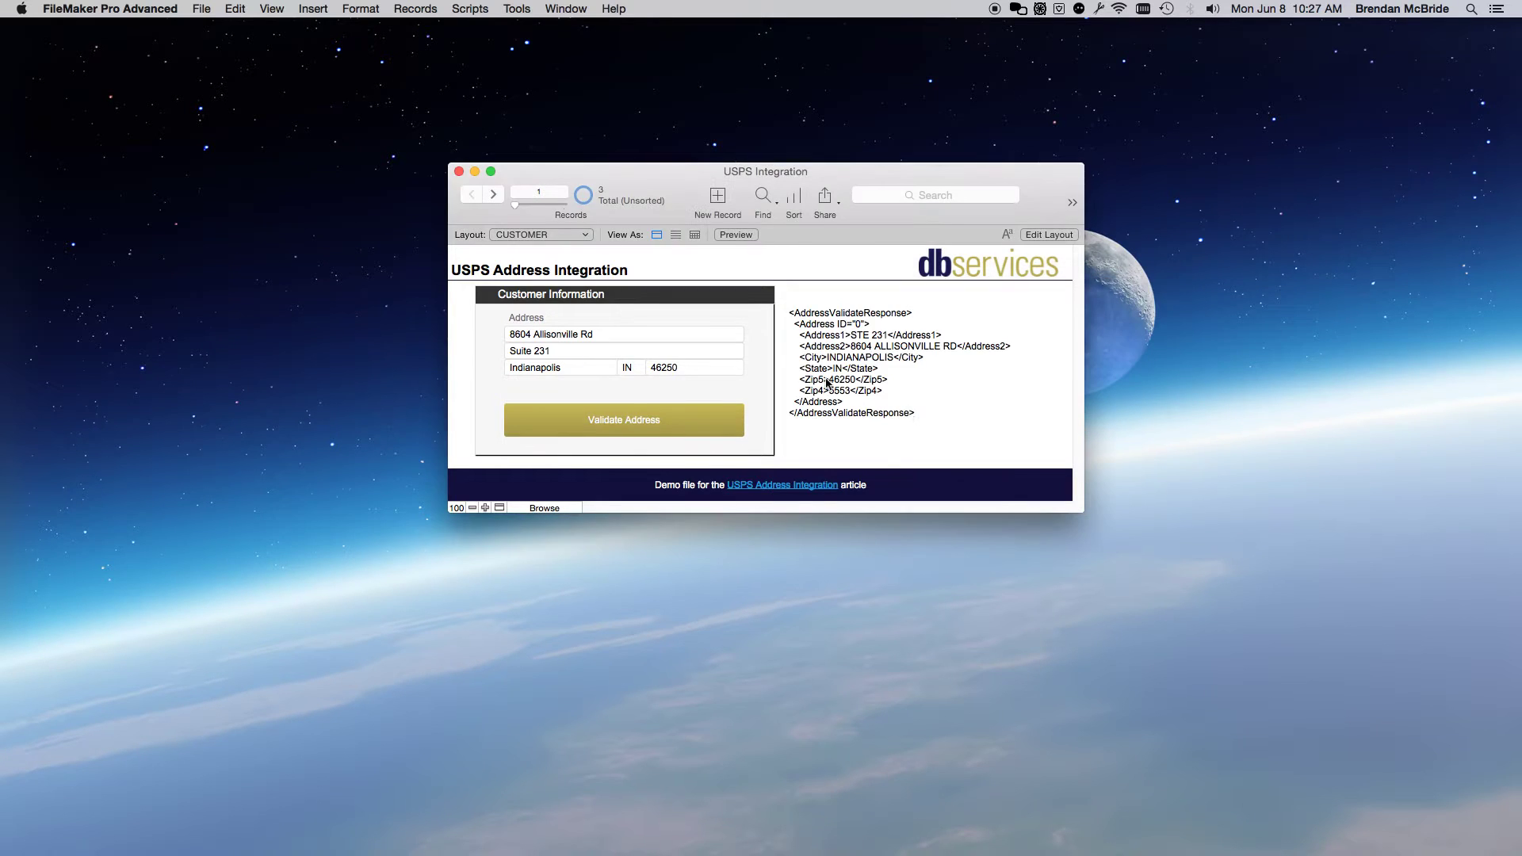
# - Inspect the AddressValidateResponse XML with the uppercase standardized address and ZIP+4, then leave the field
pyautogui.click(789, 314)
pyautogui.moveTo(789, 315); pyautogui.dragTo(979, 411)
pyautogui.click(979, 421)
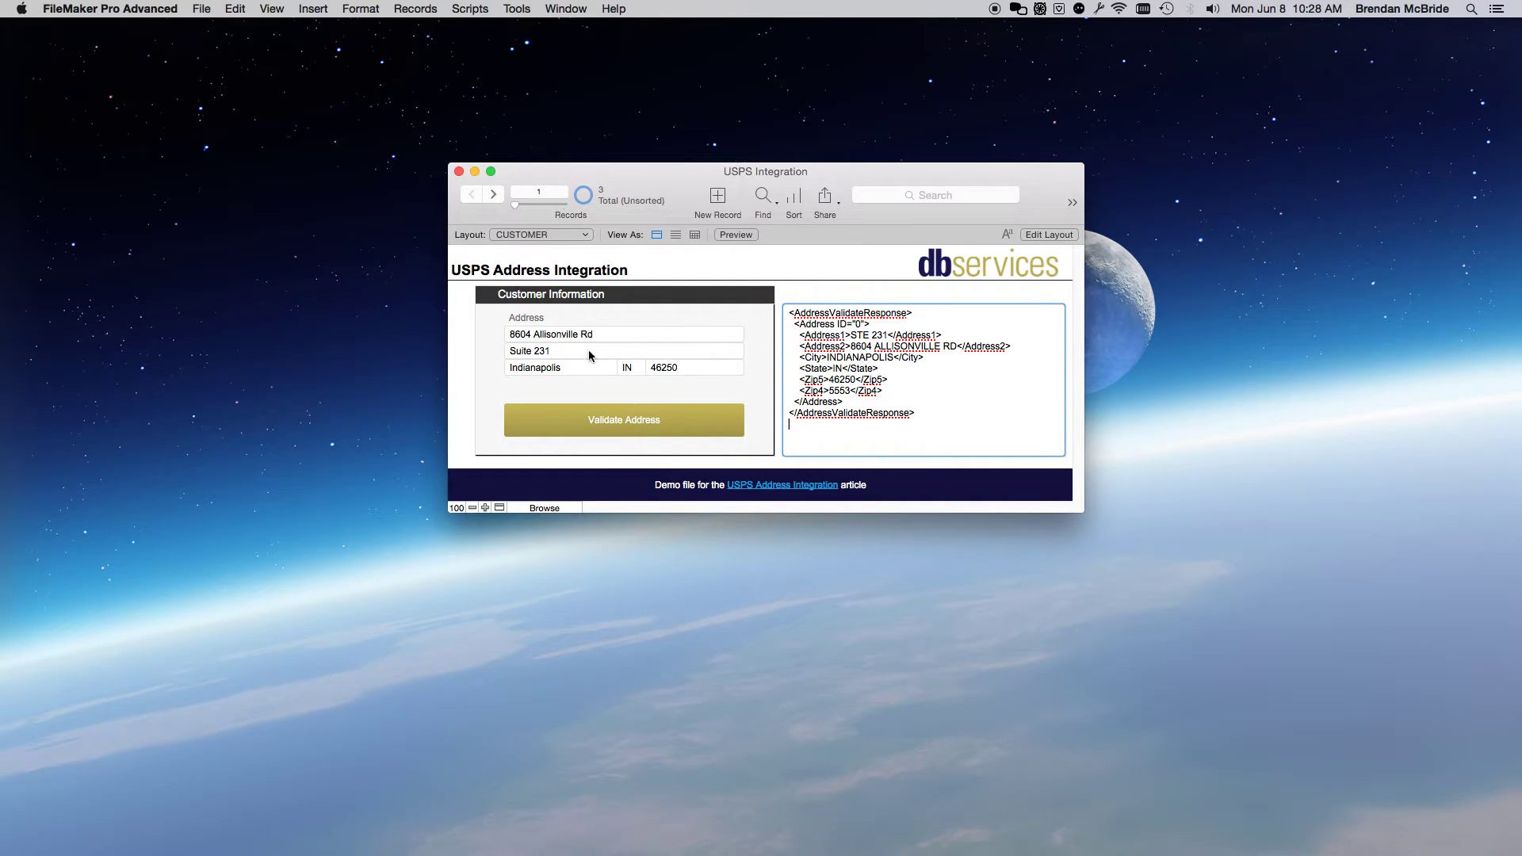
pyautogui.click(806, 293)
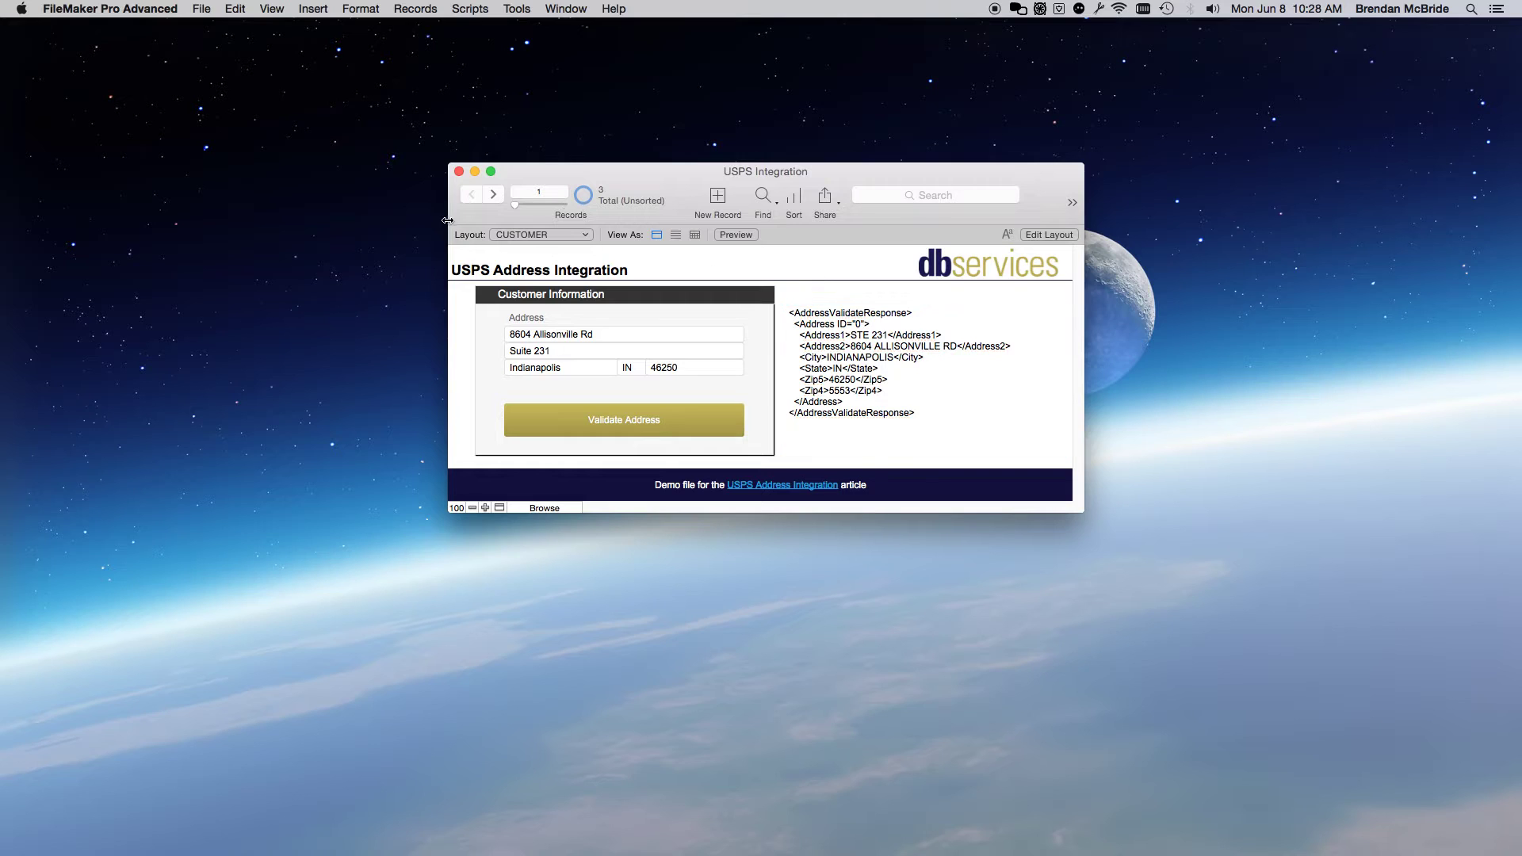
# - Validate the second customer record's address and dismiss the address-mismatch message
pyautogui.click(497, 196)
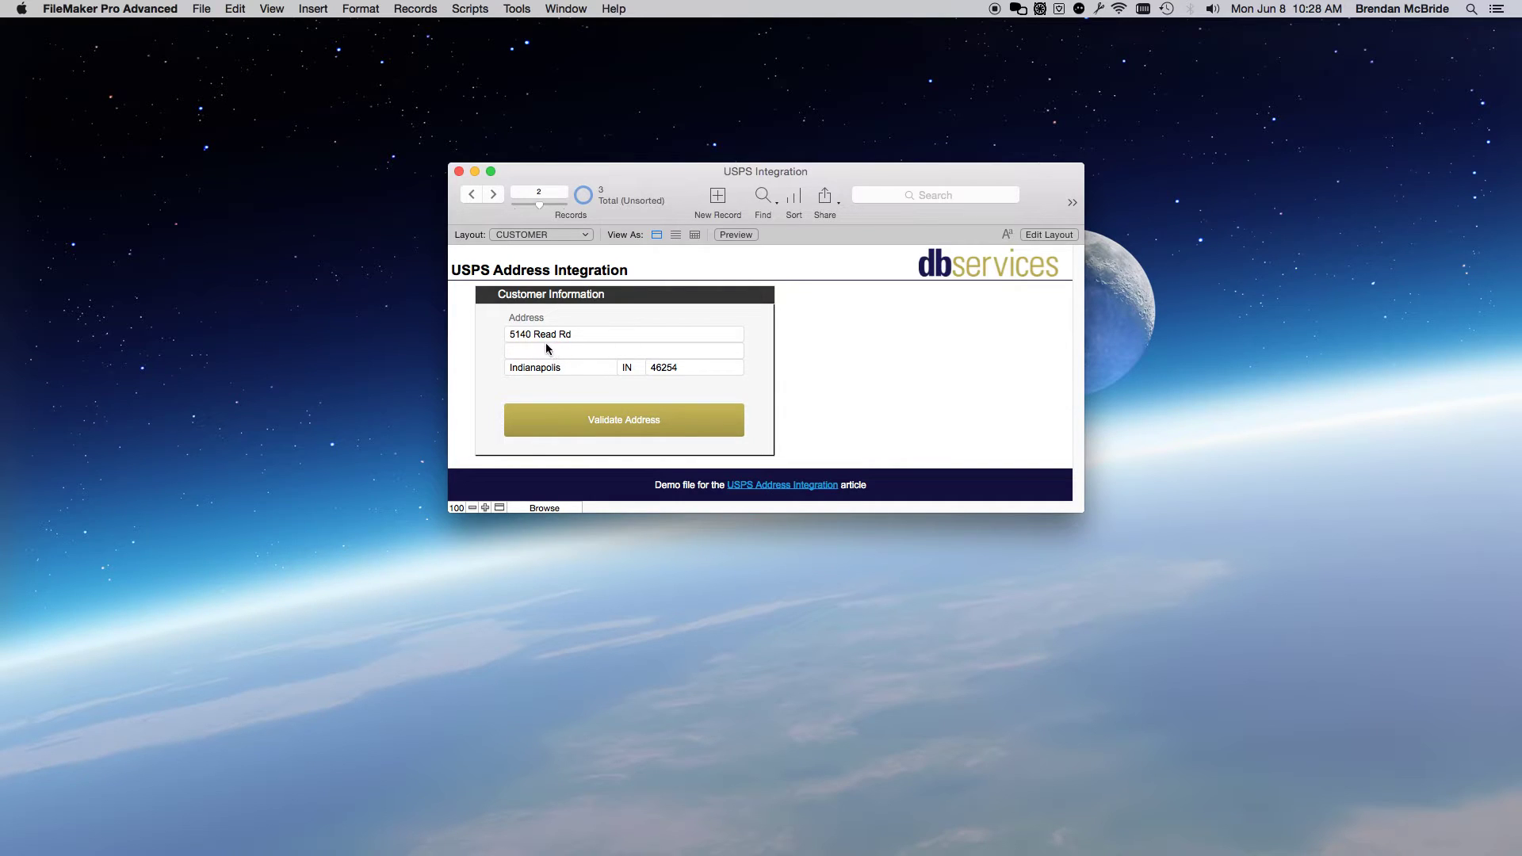
pyautogui.click(582, 408)
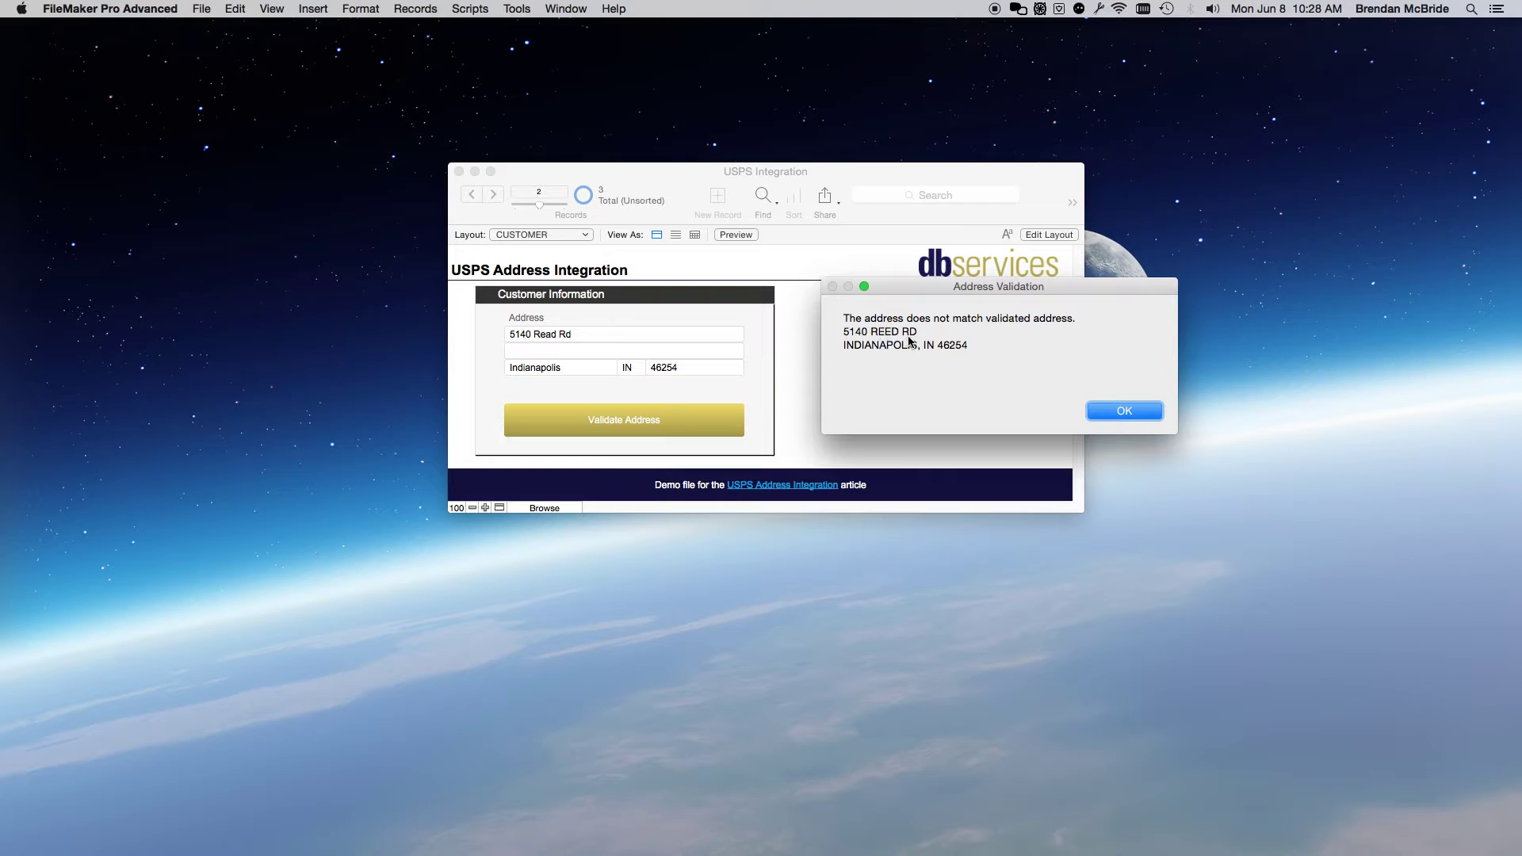
pyautogui.click(1125, 411)
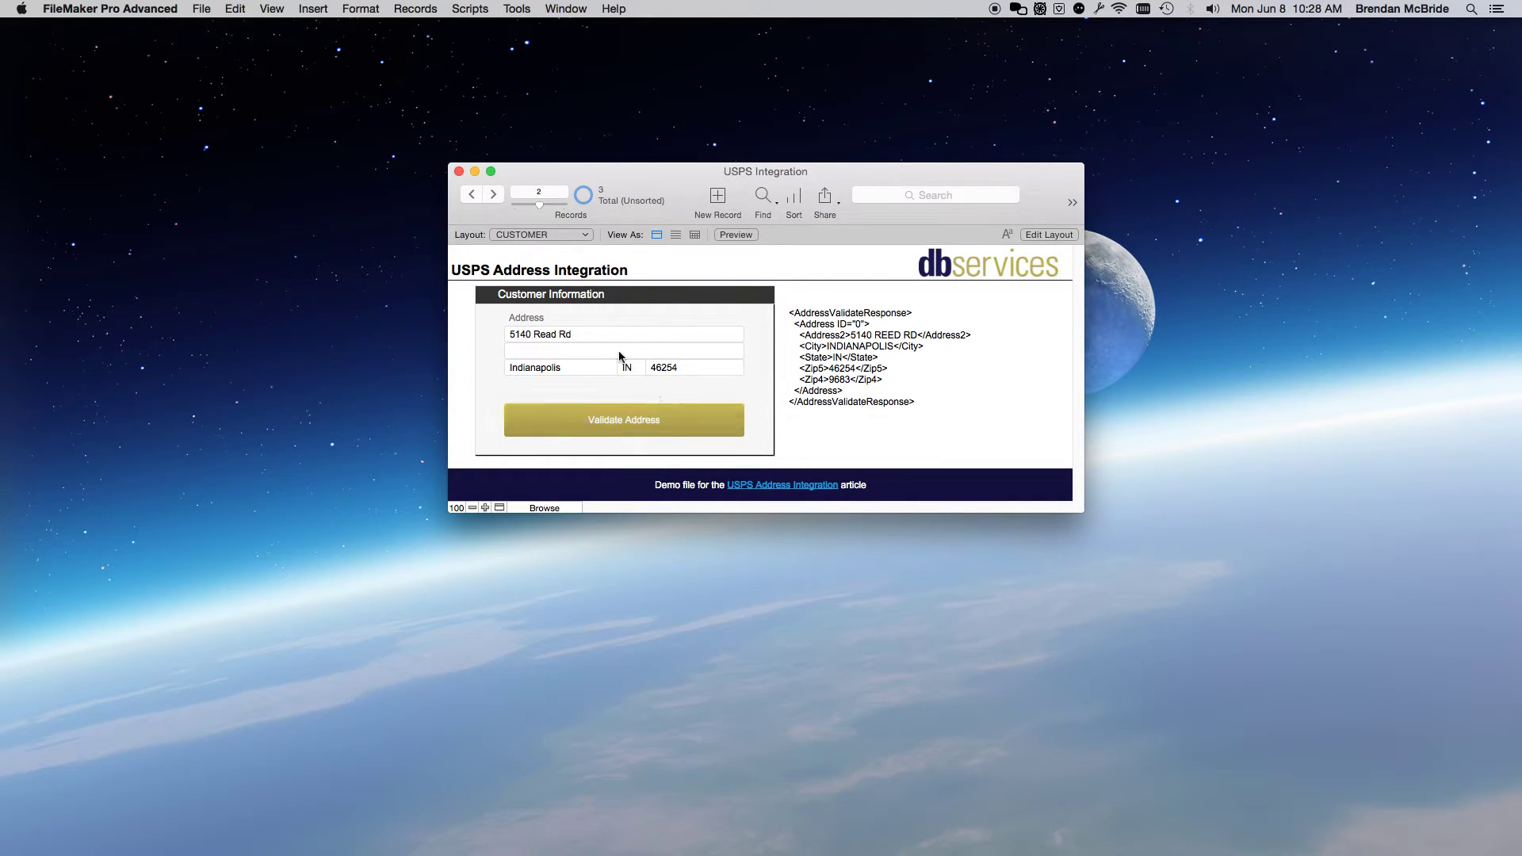
# - Select the XML response showing the corrected street spelling and ZIP+4, then commit the record
pyautogui.click(903, 369)
pyautogui.moveTo(946, 403); pyautogui.dragTo(775, 302)
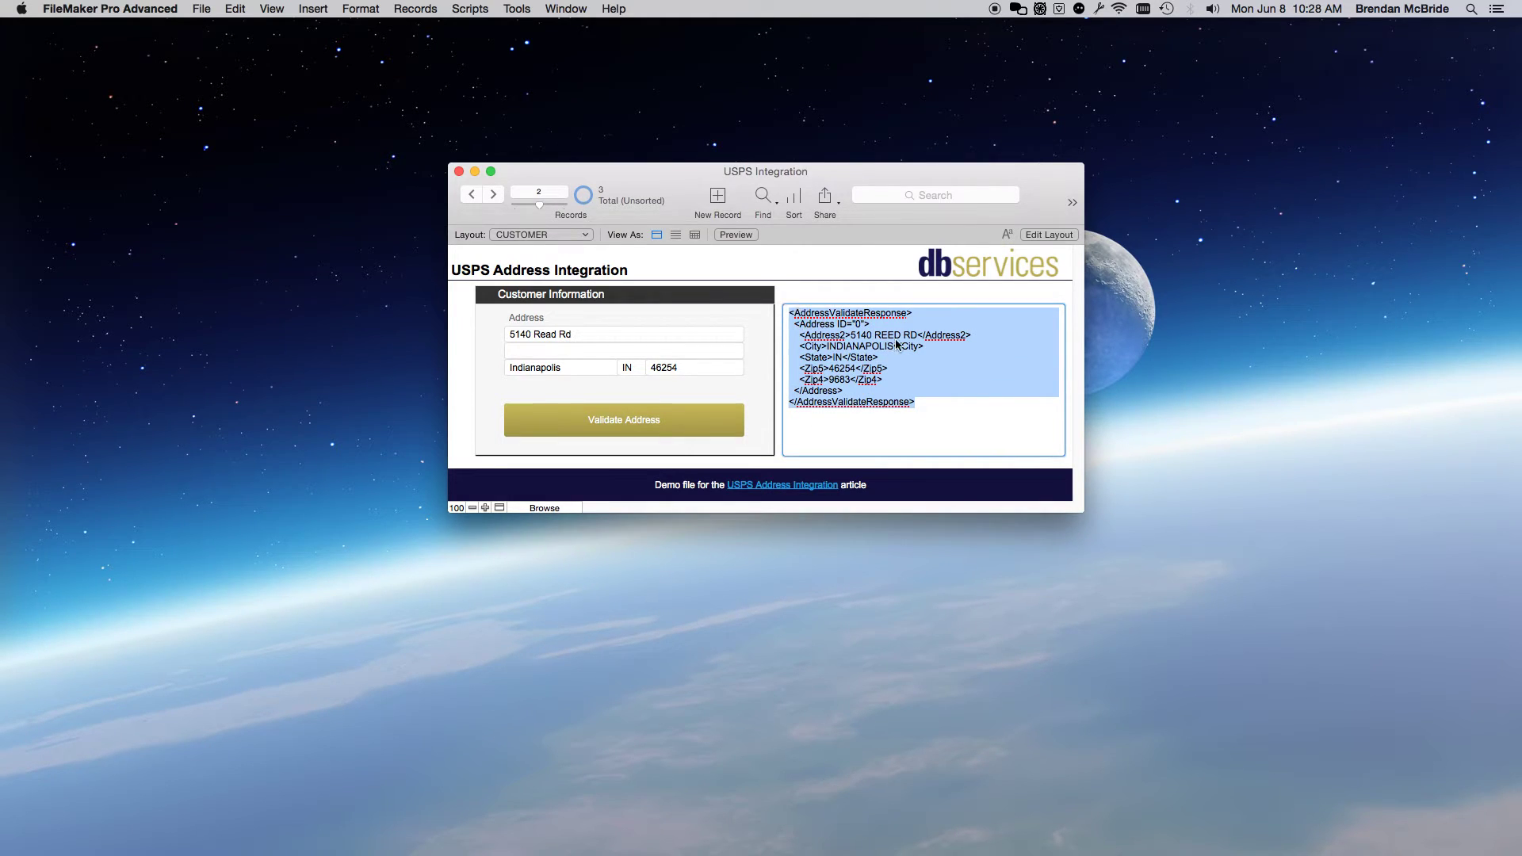
pyautogui.click(818, 279)
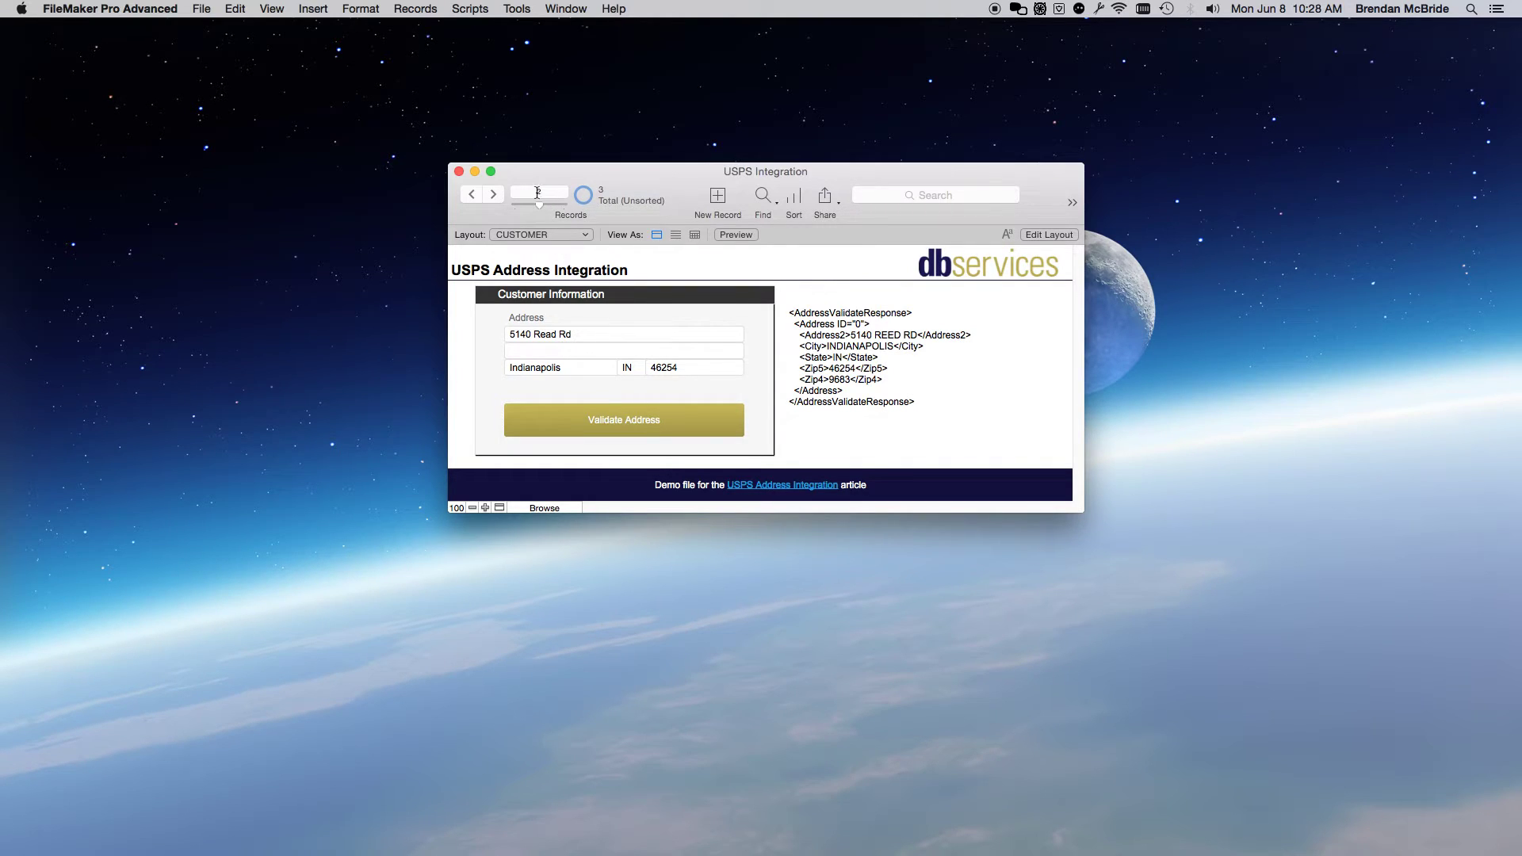
# - Validate the third customer's fake address, dismiss the Address Not Found error, and review the XML error response
pyautogui.click(494, 194)
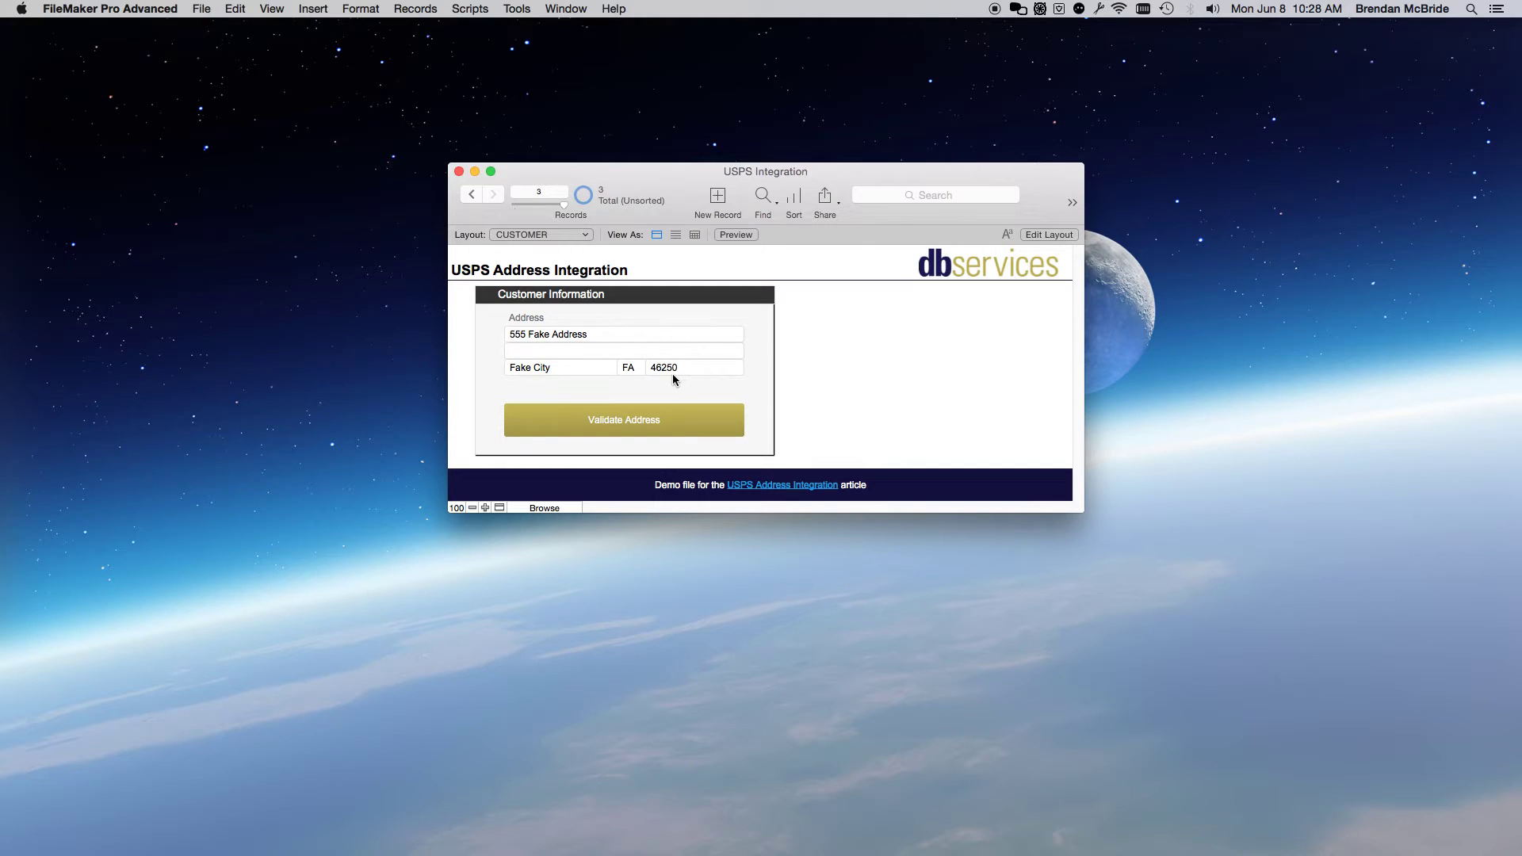
pyautogui.click(619, 425)
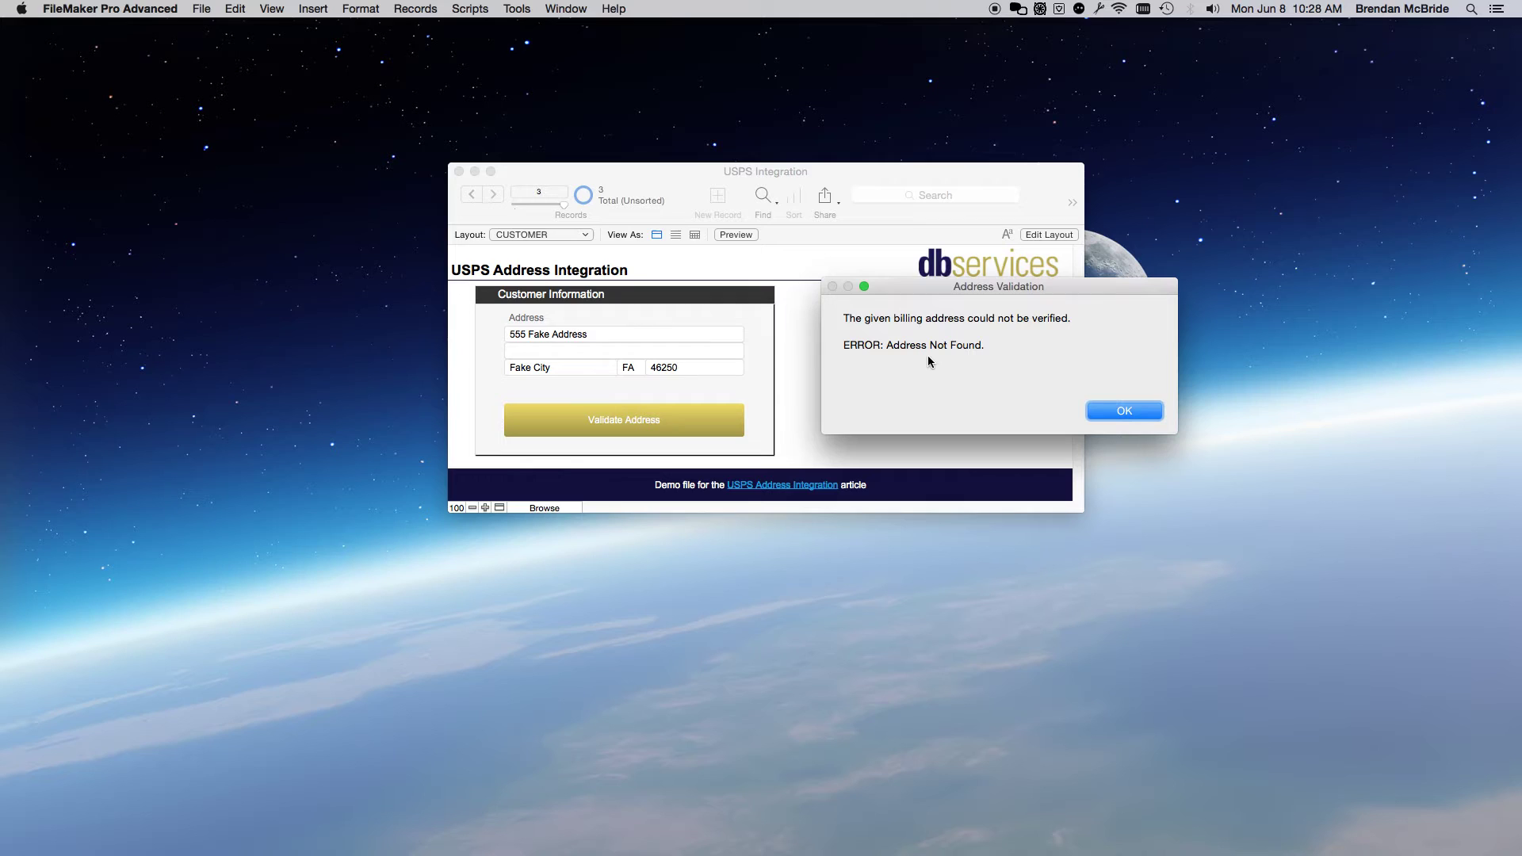
pyautogui.click(1121, 411)
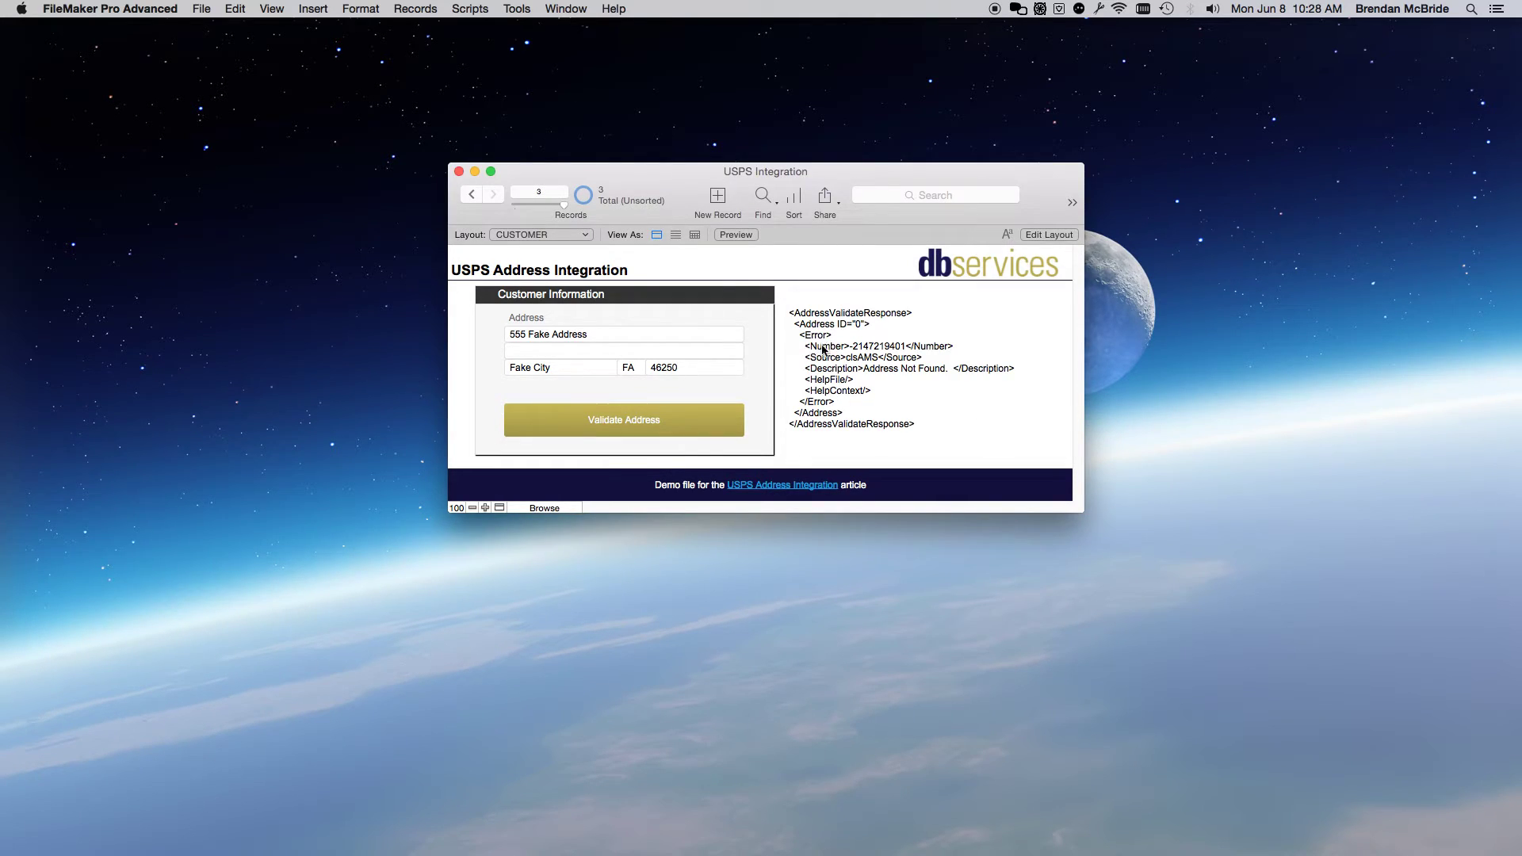
pyautogui.click(893, 370)
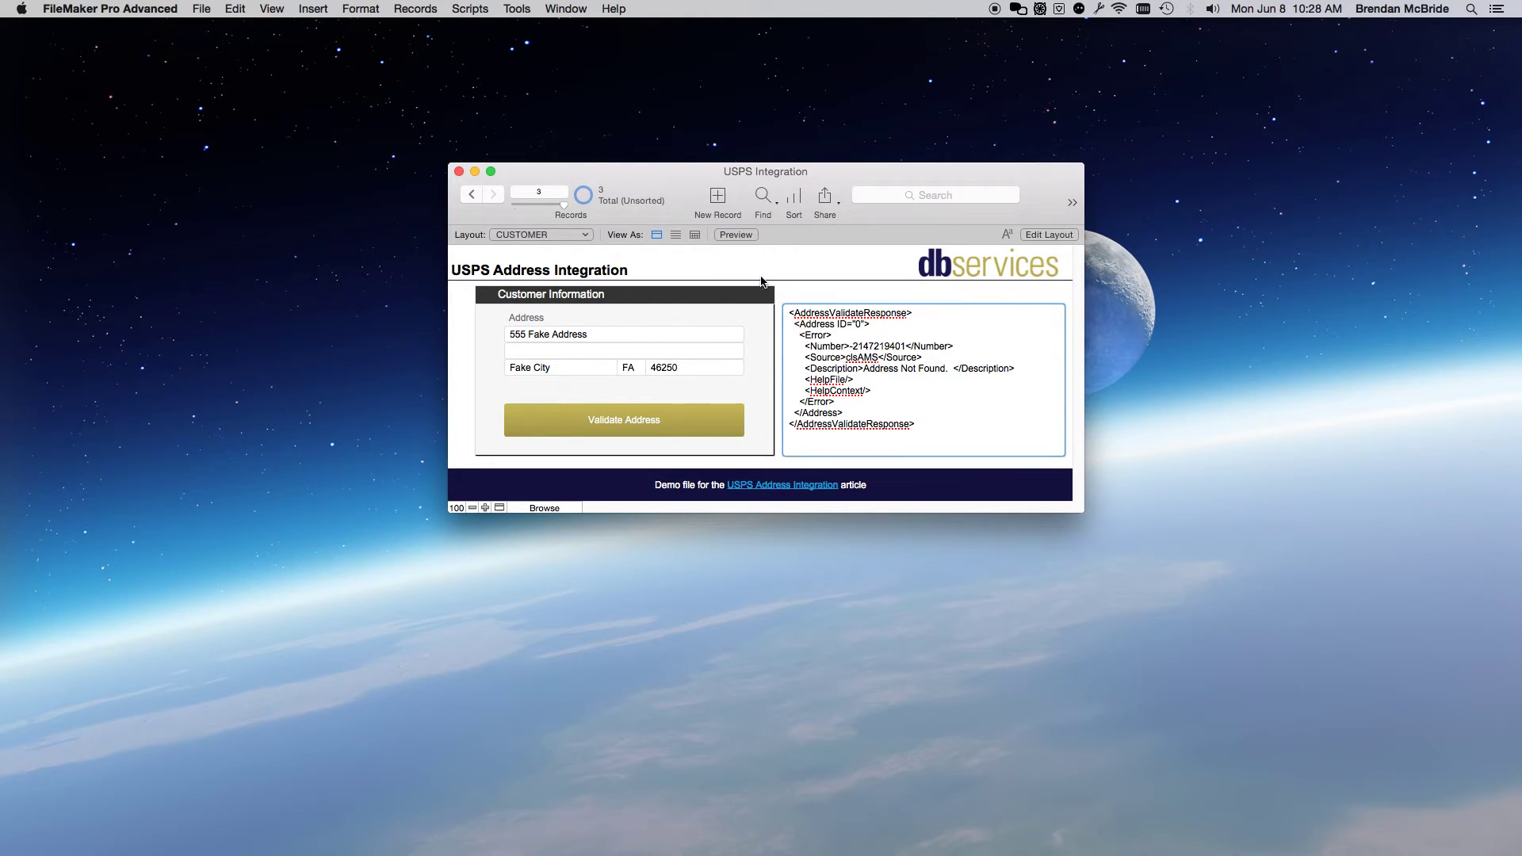
pyautogui.click(765, 282)
pyautogui.click(476, 198)
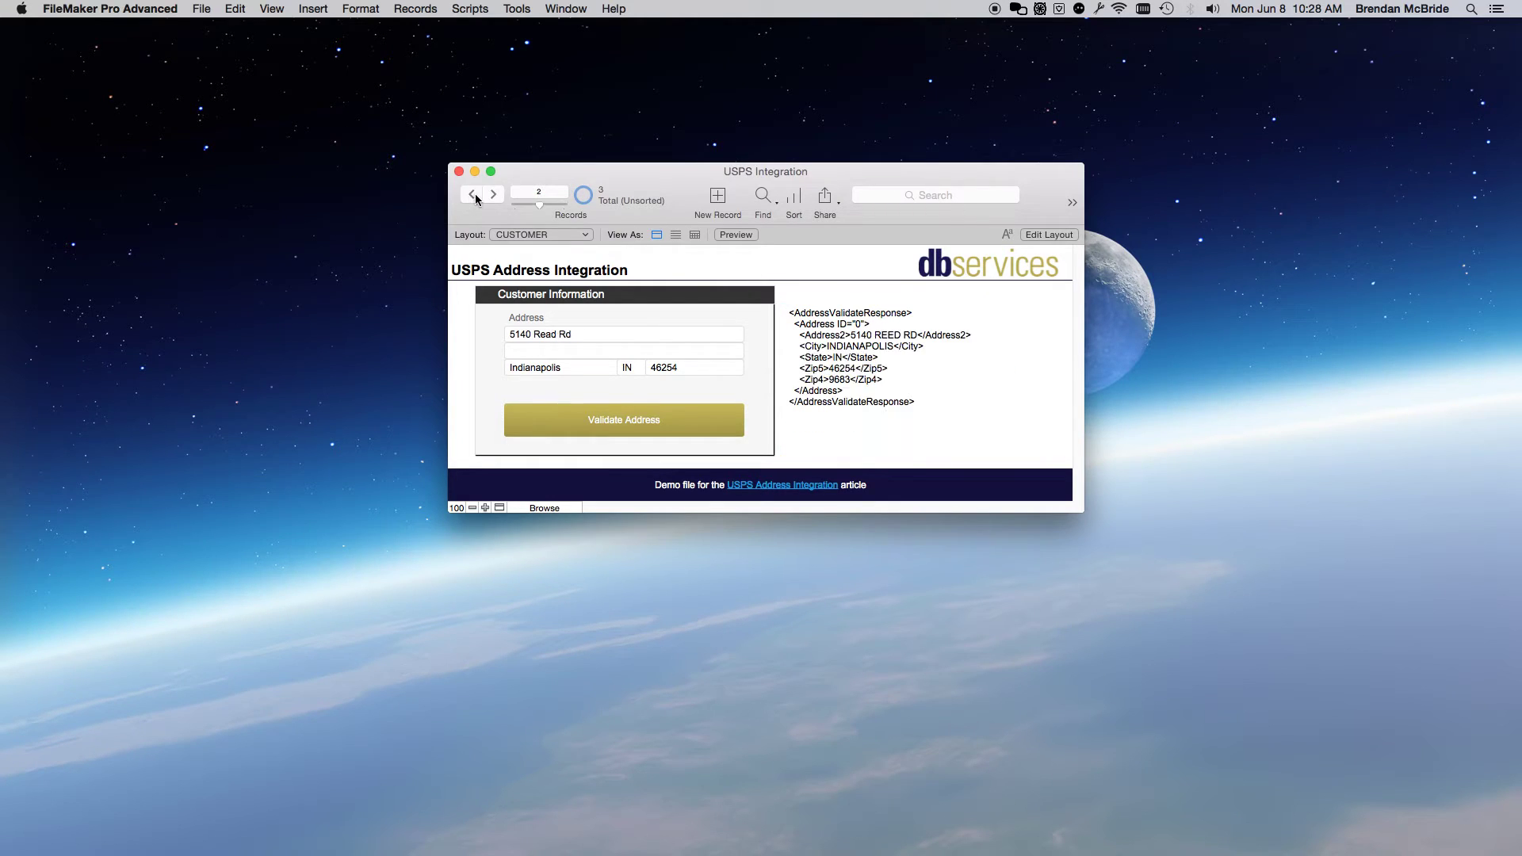
pyautogui.click(477, 198)
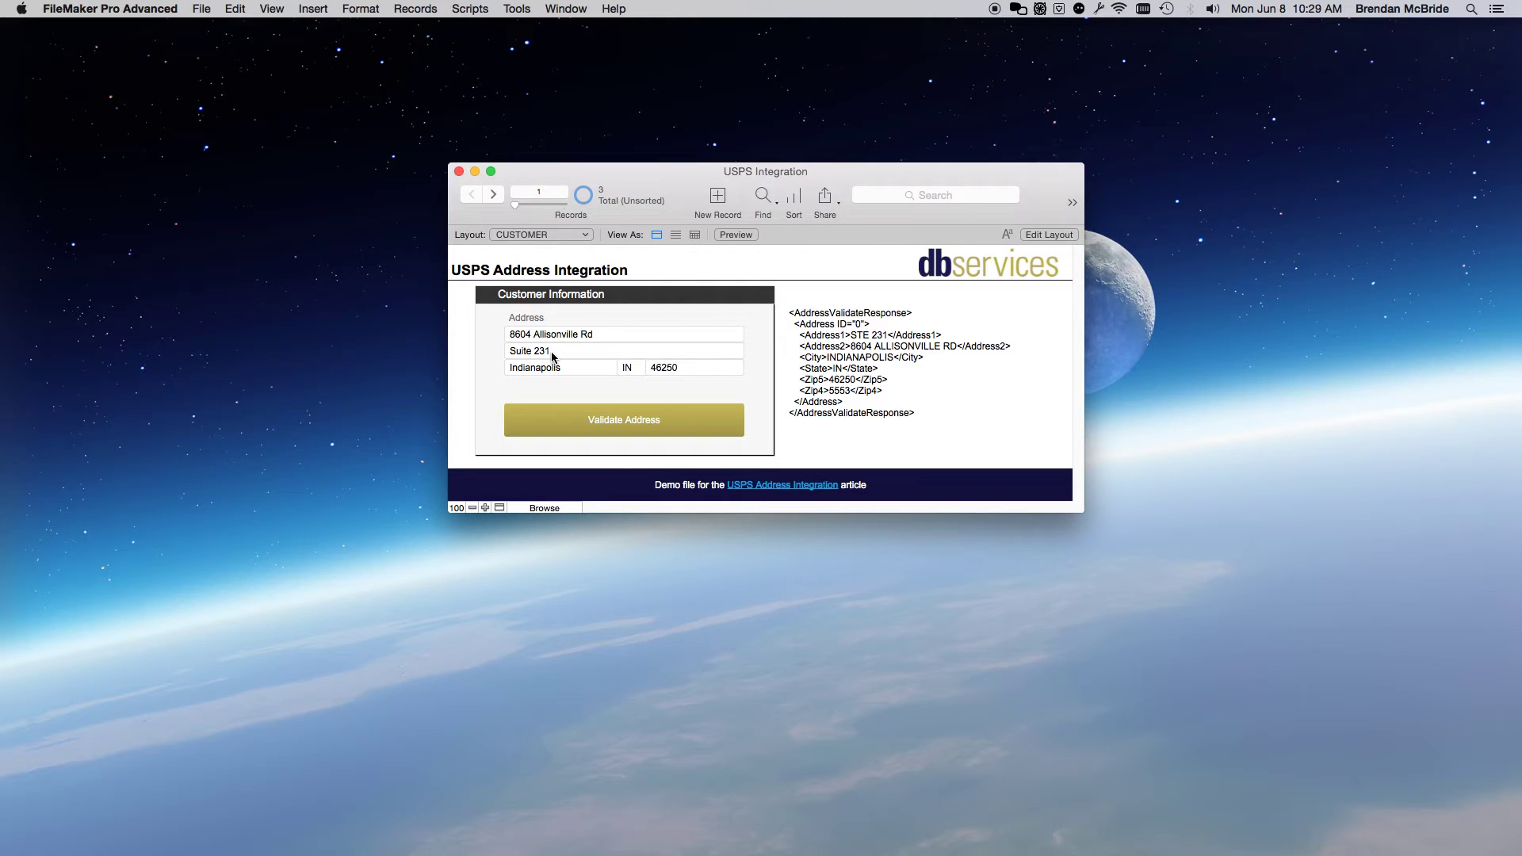
pyautogui.moveTo(553, 354); pyautogui.dragTo(496, 353)
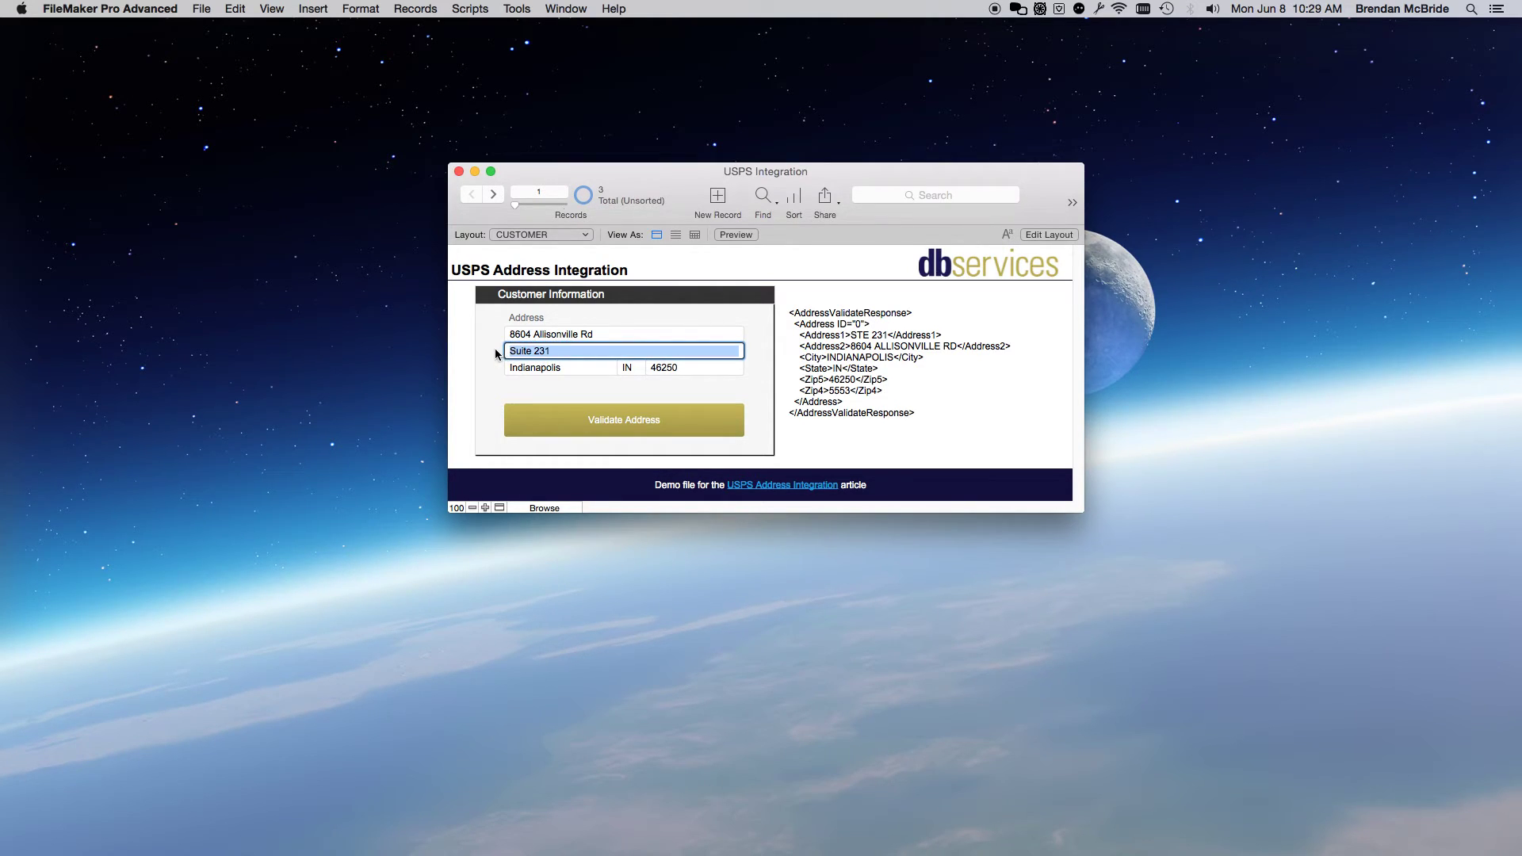
pyautogui.press('BackSpace')
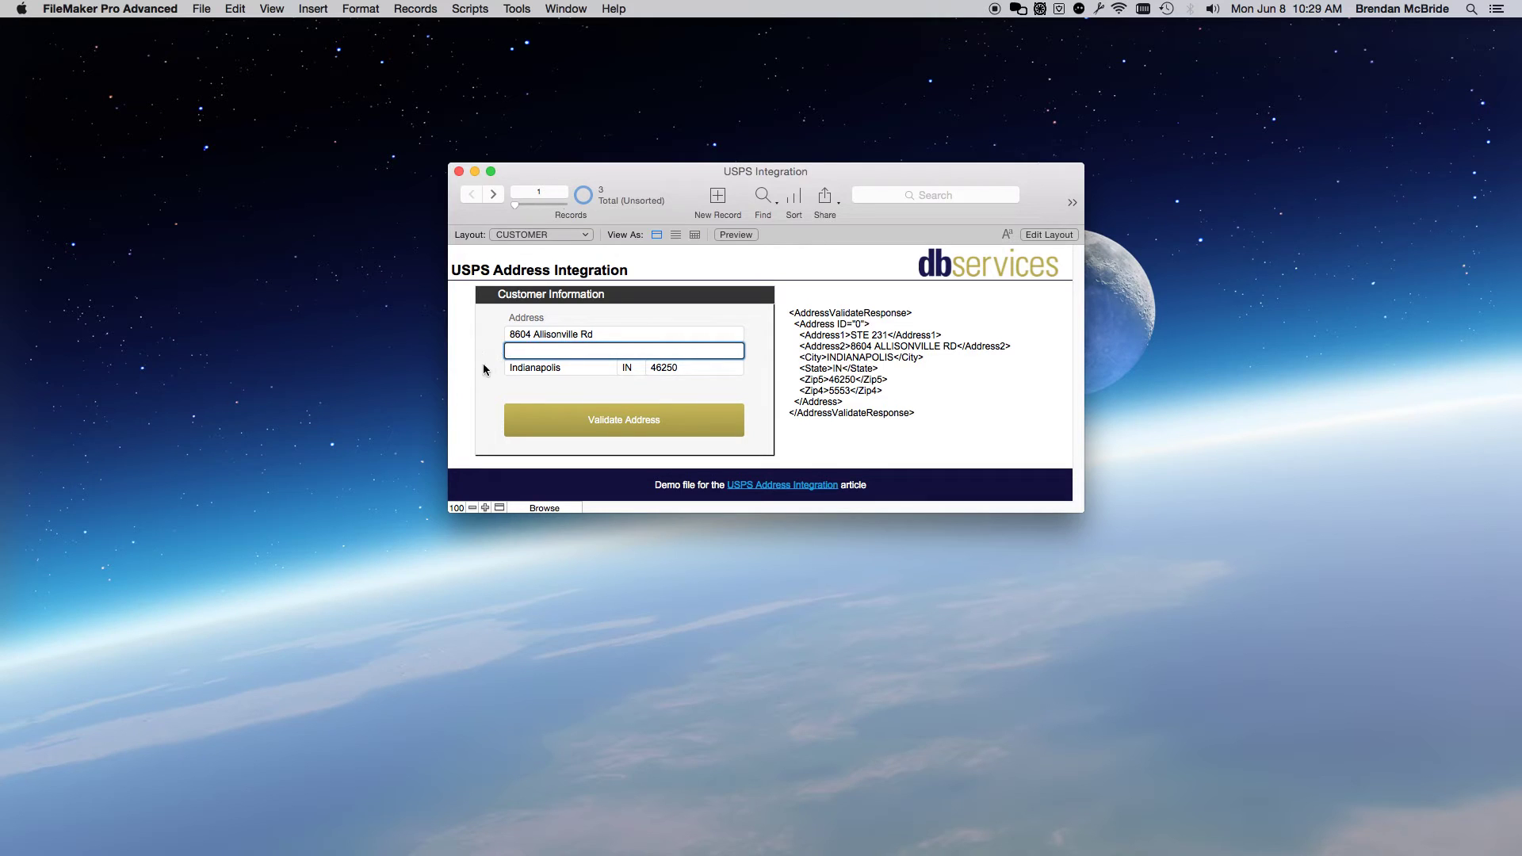
pyautogui.click(473, 376)
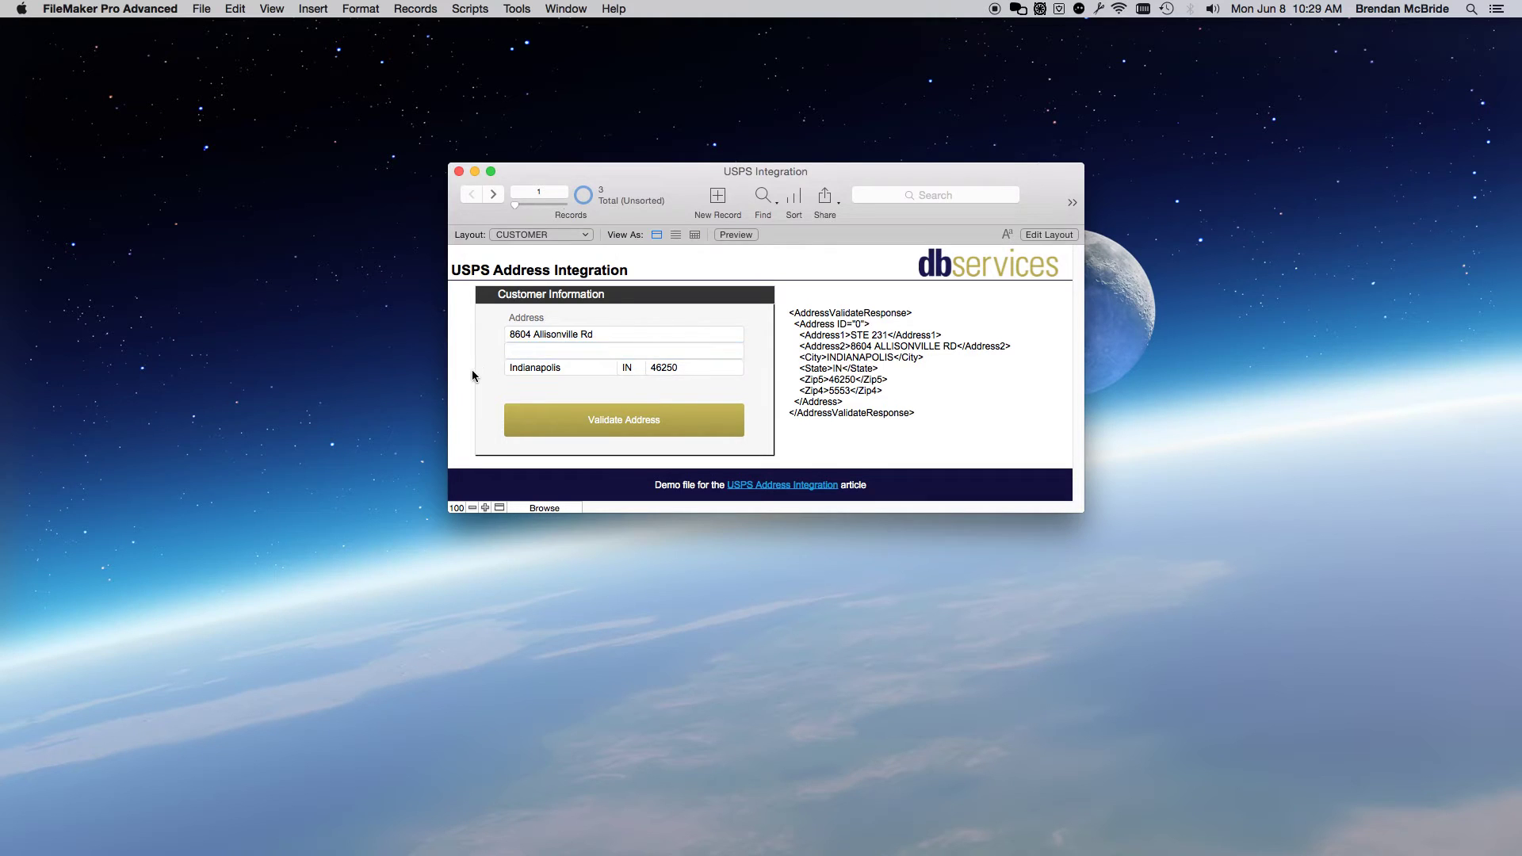
# - Validate the suite-less address, dismiss the default-address warning, then restore Suite 231
pyautogui.click(639, 418)
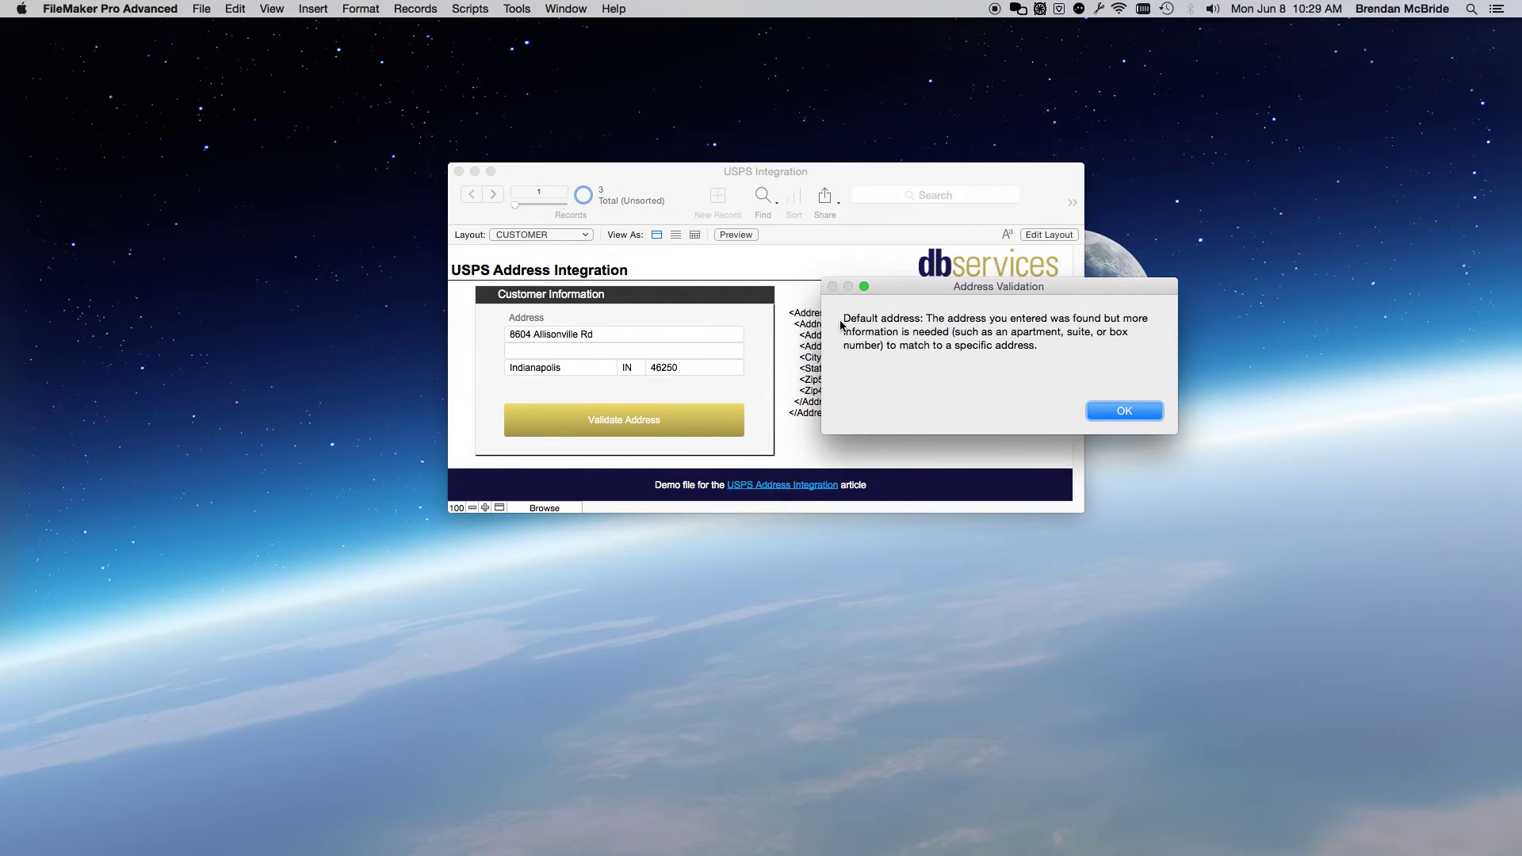
pyautogui.click(1134, 413)
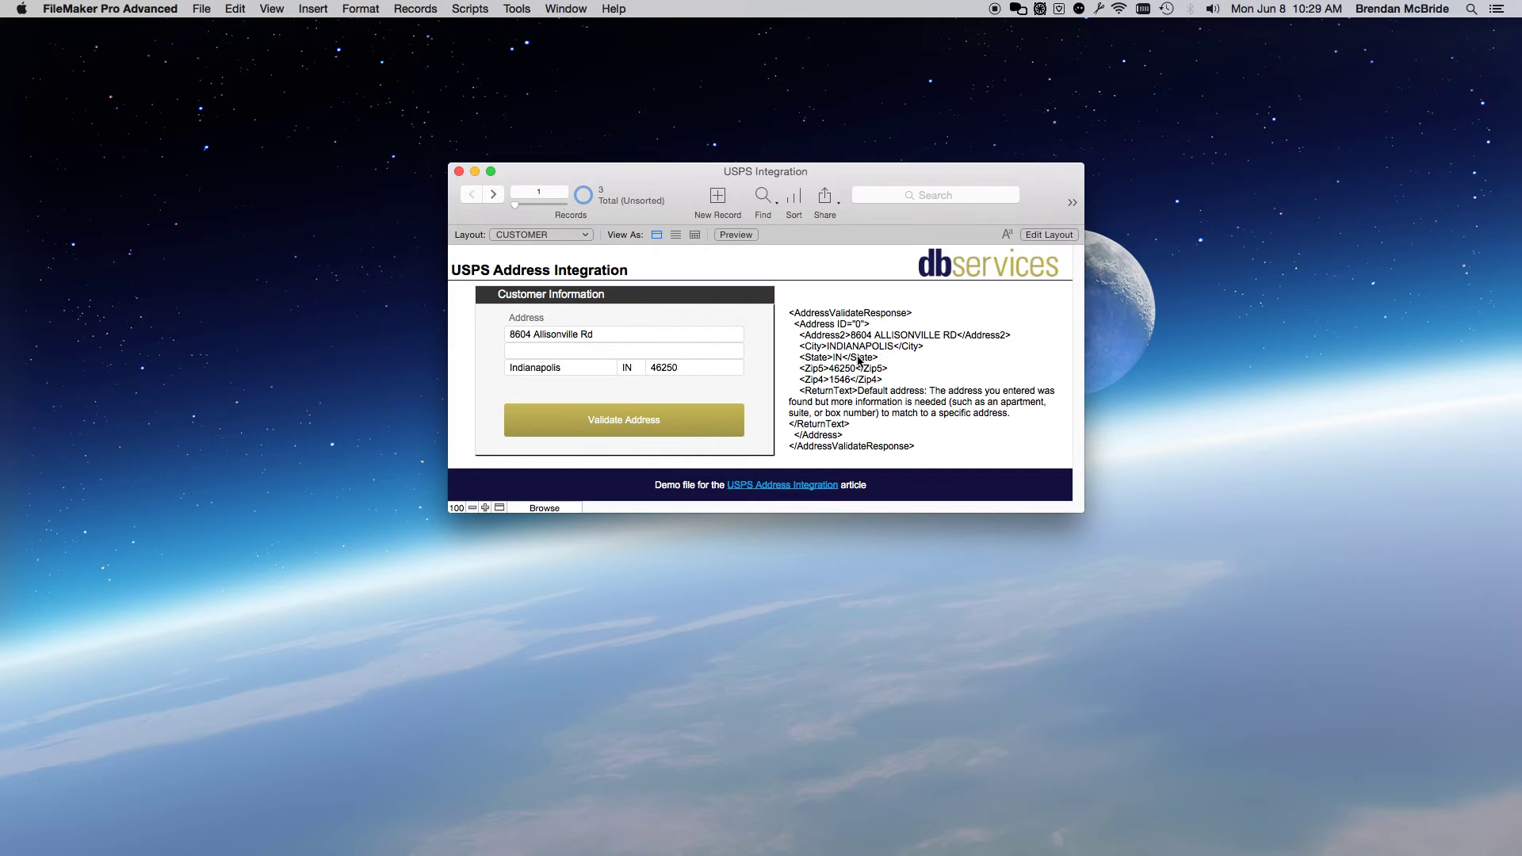
pyautogui.click(528, 351)
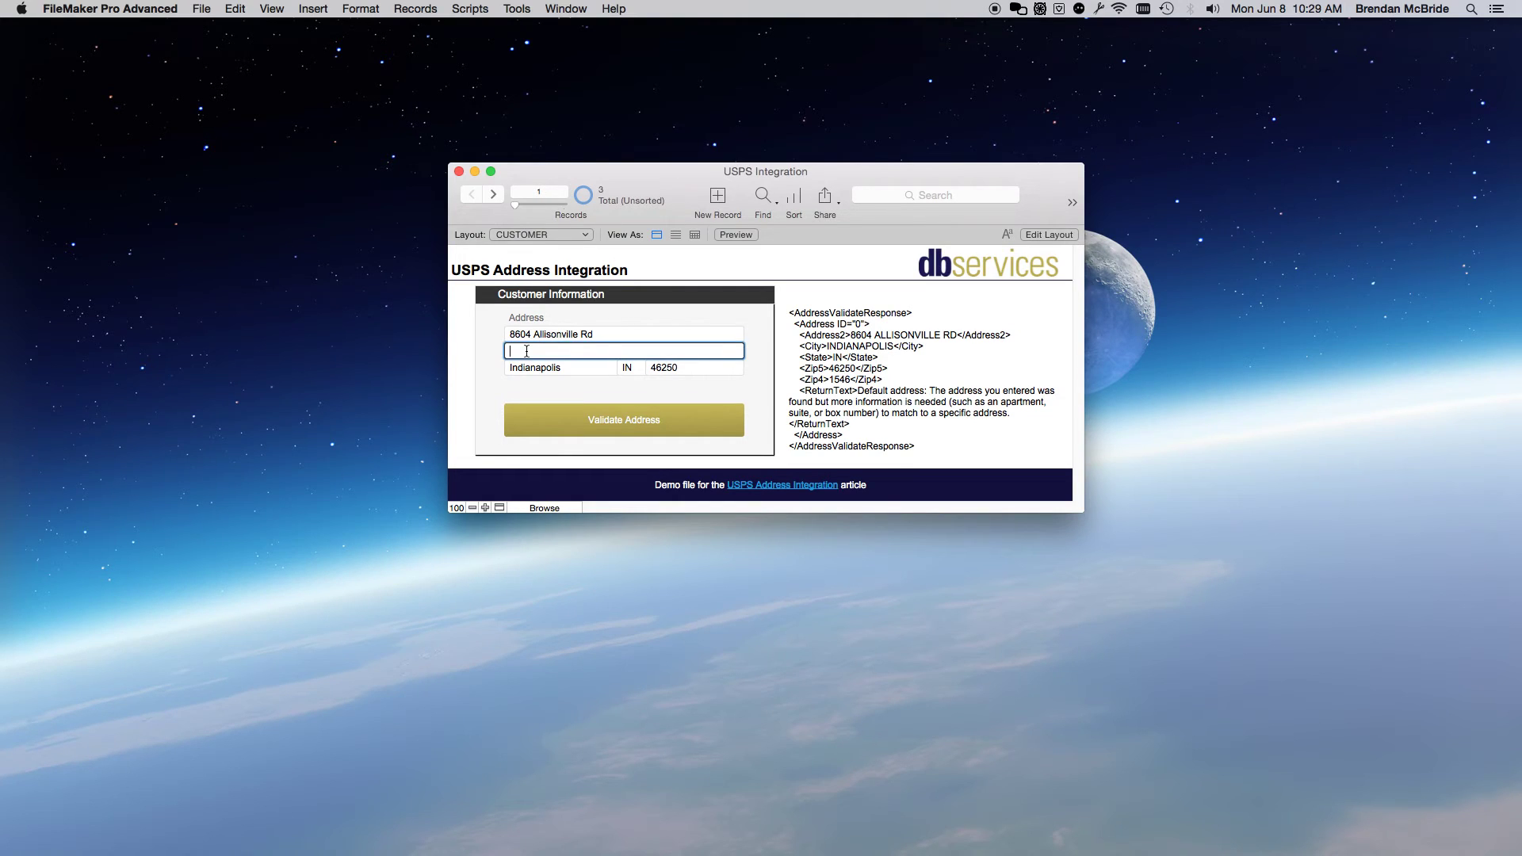
pyautogui.press('super+v')
pyautogui.click(483, 362)
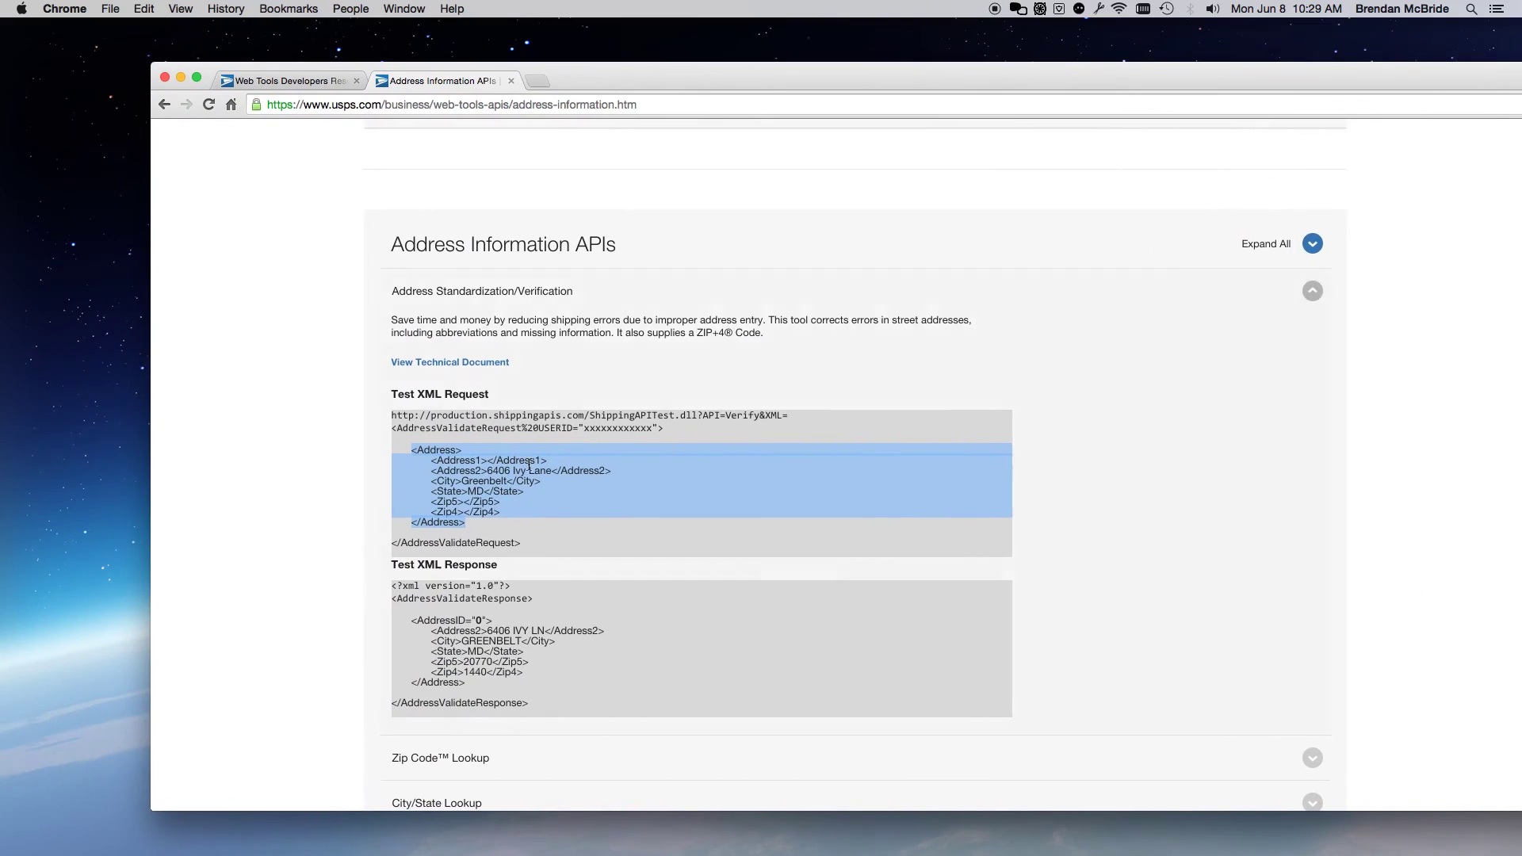
# - On the Web Tools Developers page, scroll to Step 3 Go Live and select the support telephone number
pyautogui.scroll(5, 529, 471)
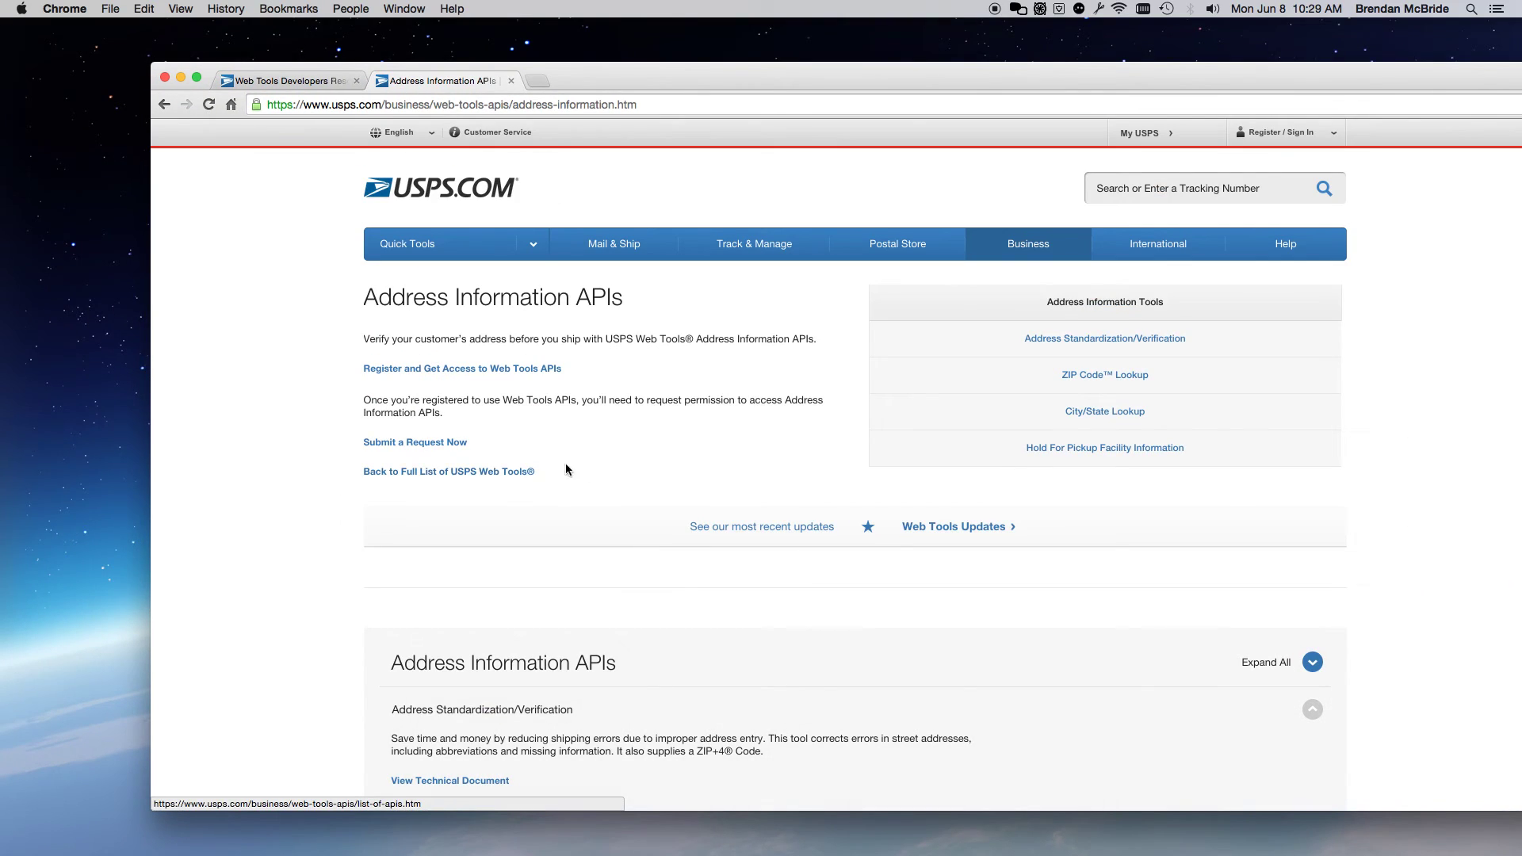
pyautogui.scroll(-8, 666, 470)
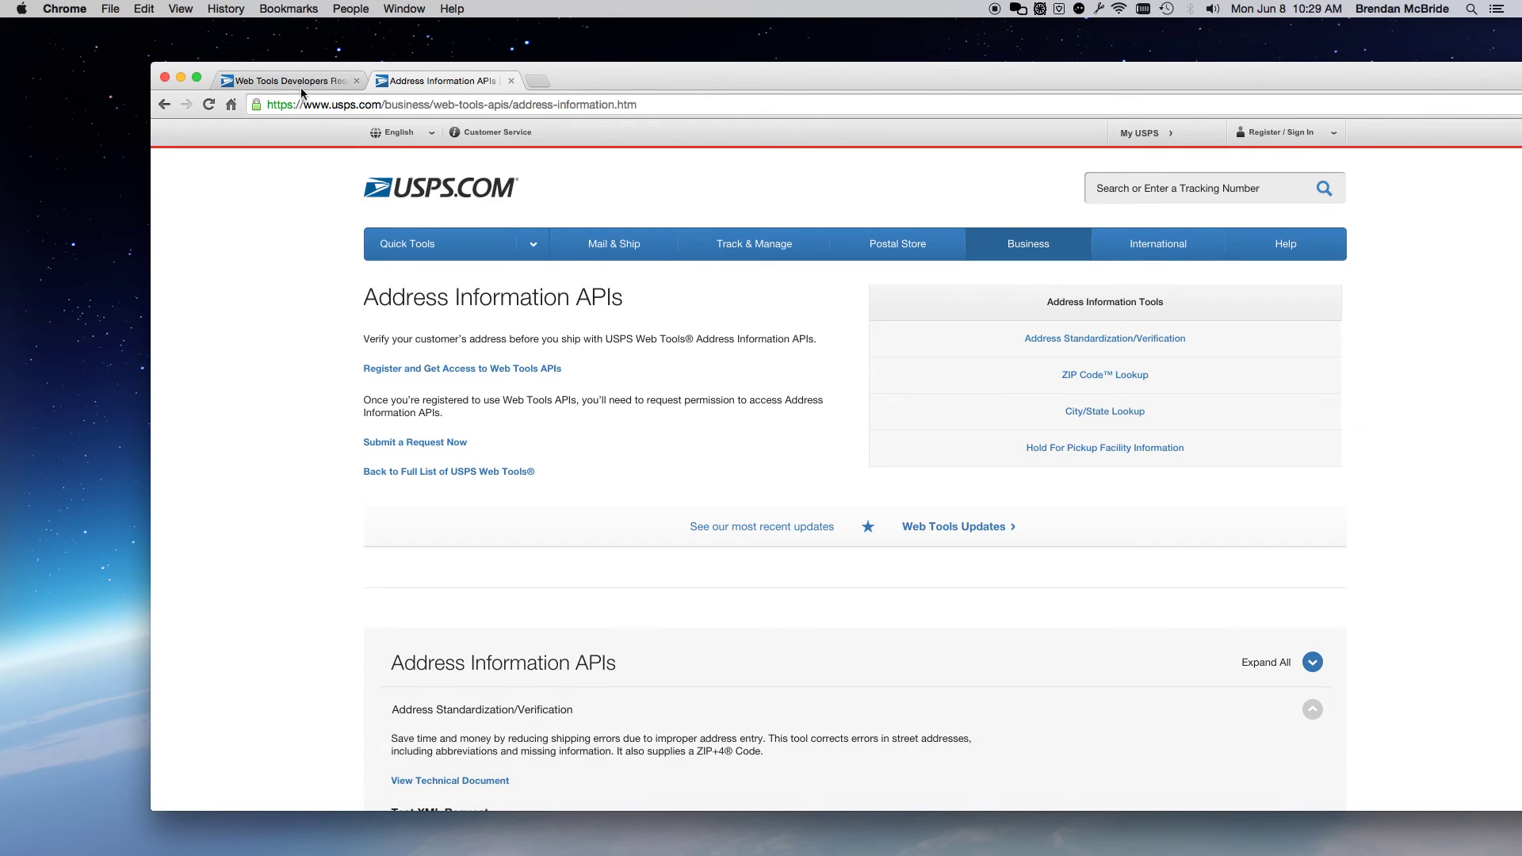
pyautogui.click(286, 80)
pyautogui.scroll(-3, 556, 397)
pyautogui.scroll(-3, 576, 410)
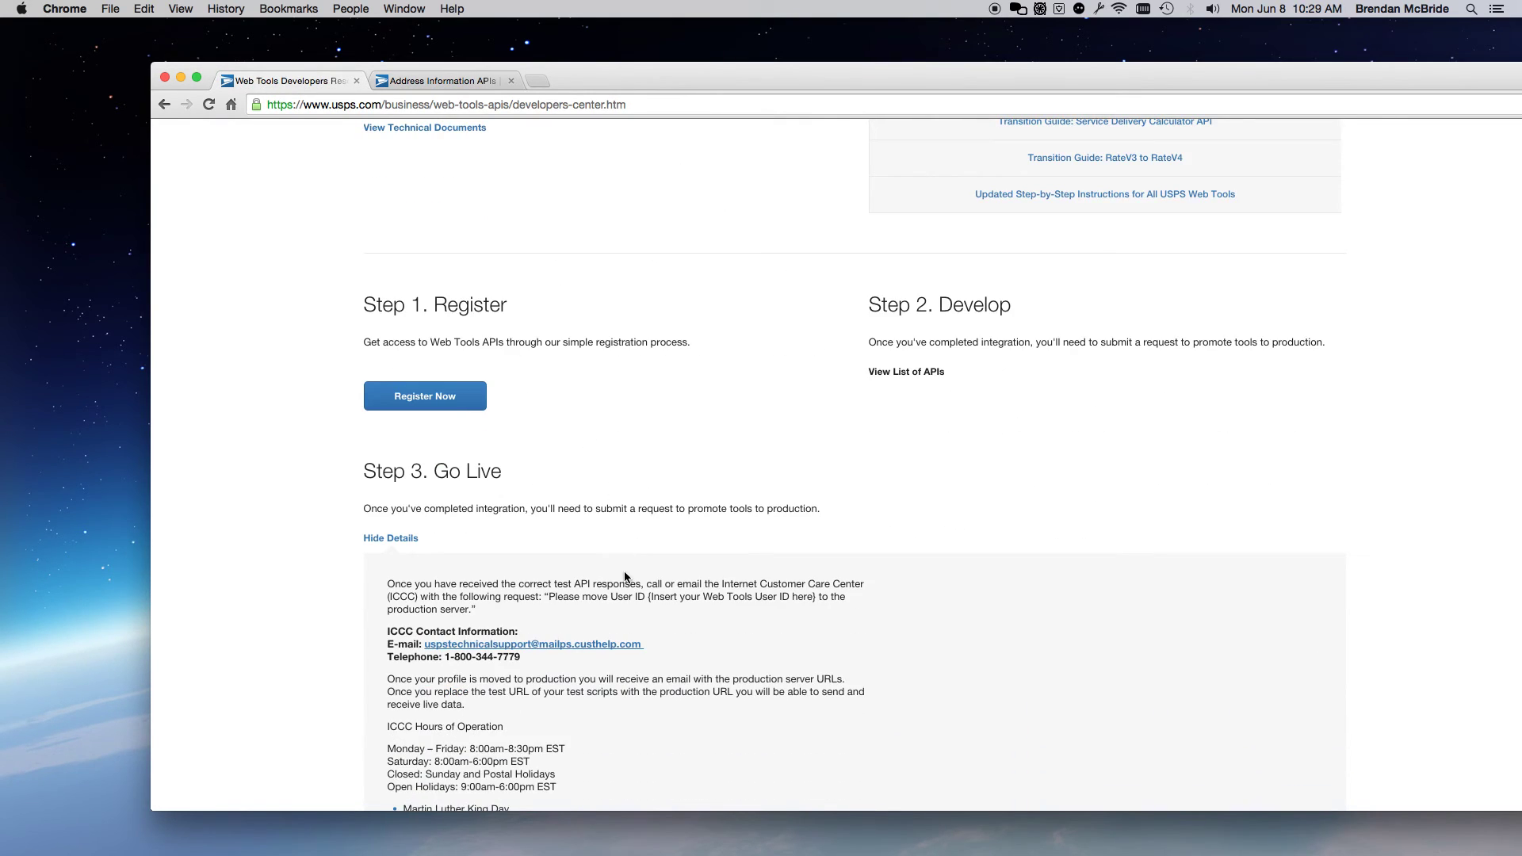
pyautogui.moveTo(540, 658); pyautogui.dragTo(445, 657)
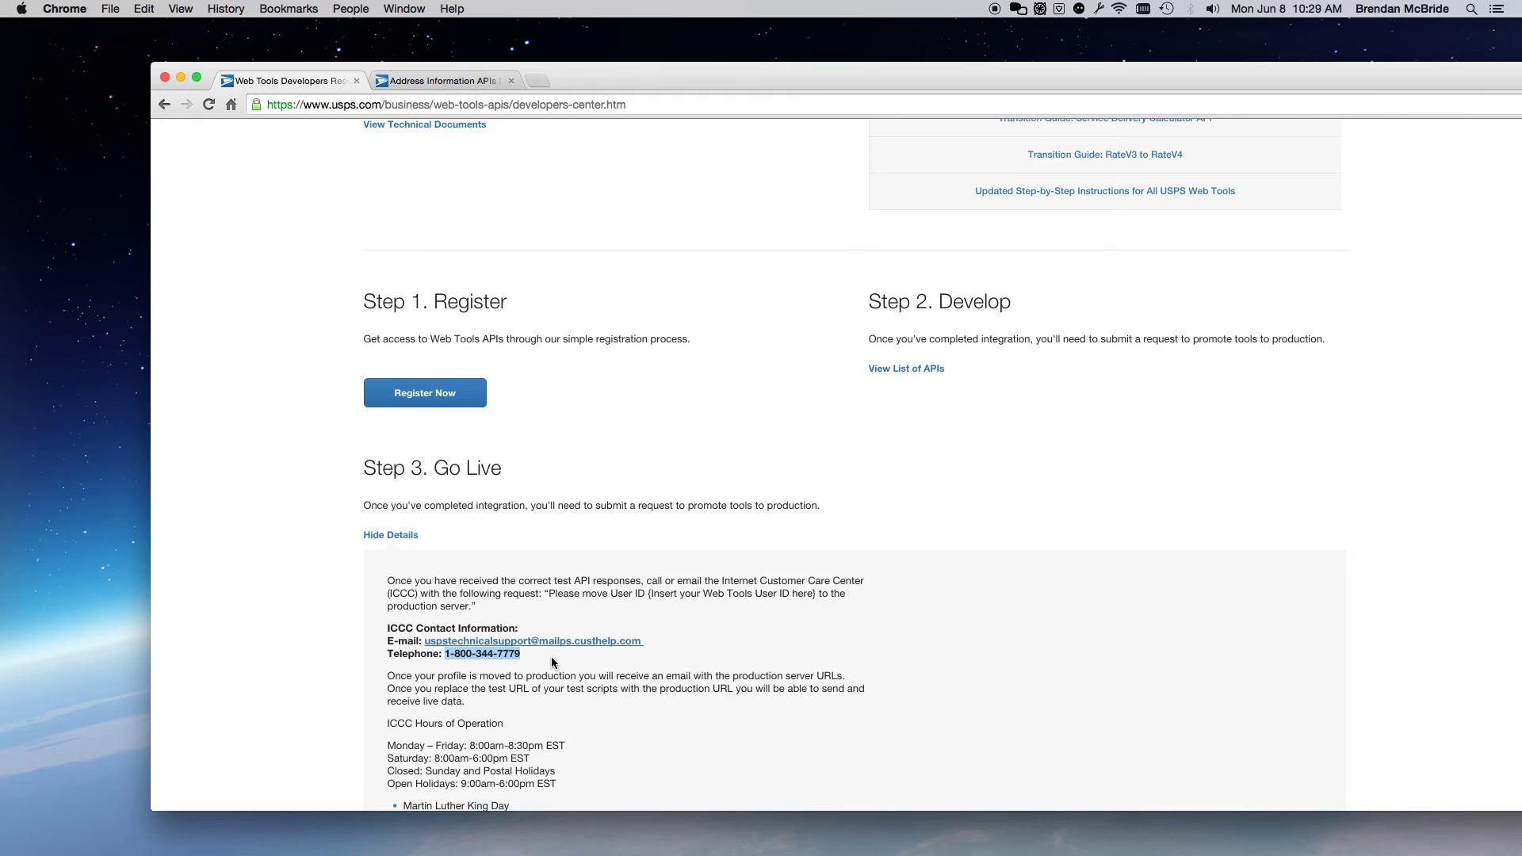
pyautogui.scroll(-1, 555, 662)
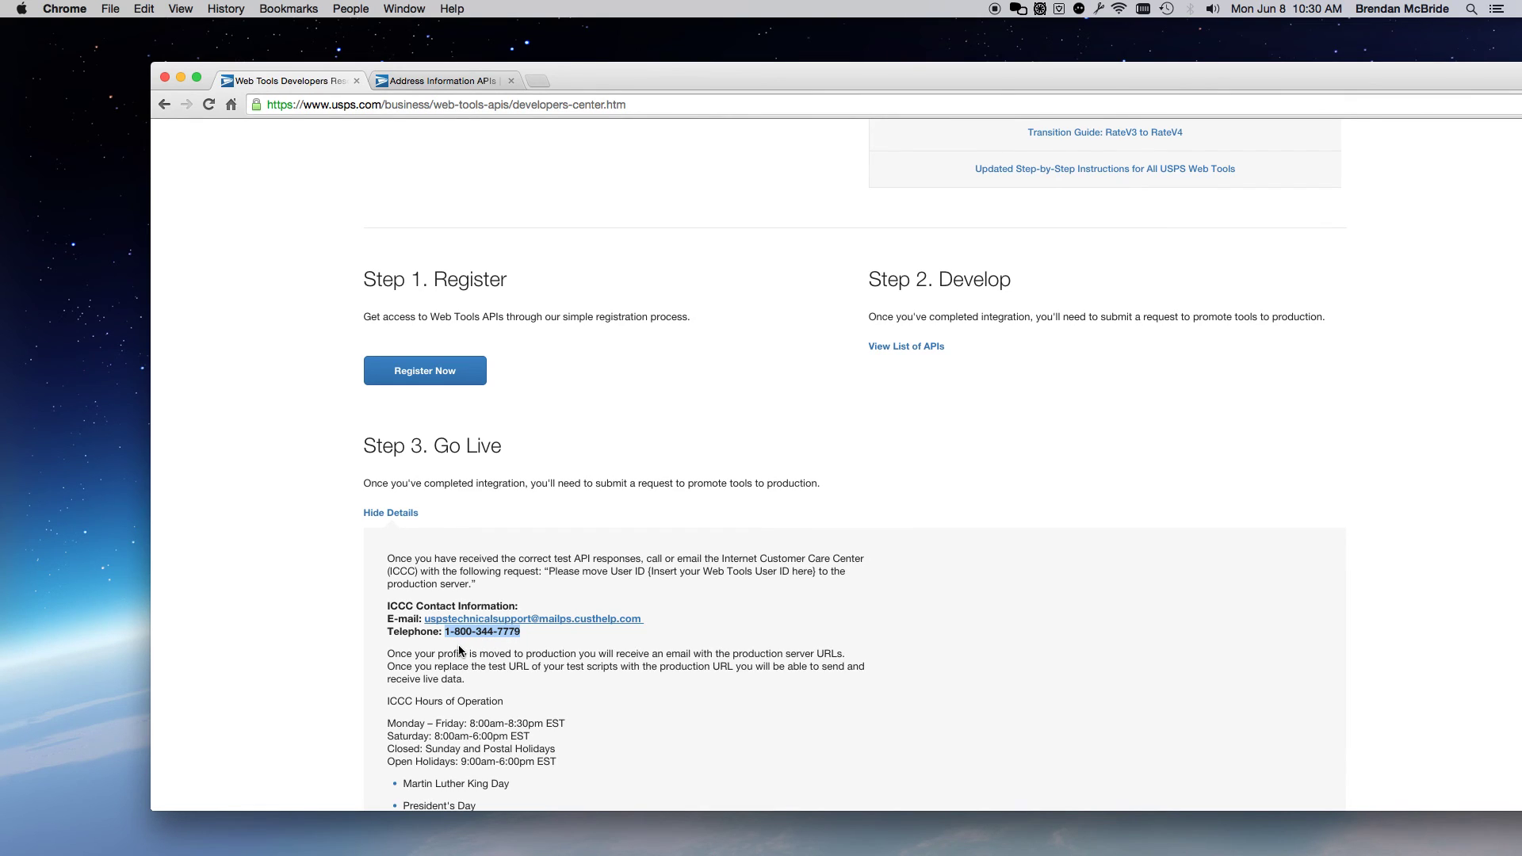
# - Minimize Chrome to show the FileMaker customer record with its default-address XML response
pyautogui.click(180, 78)
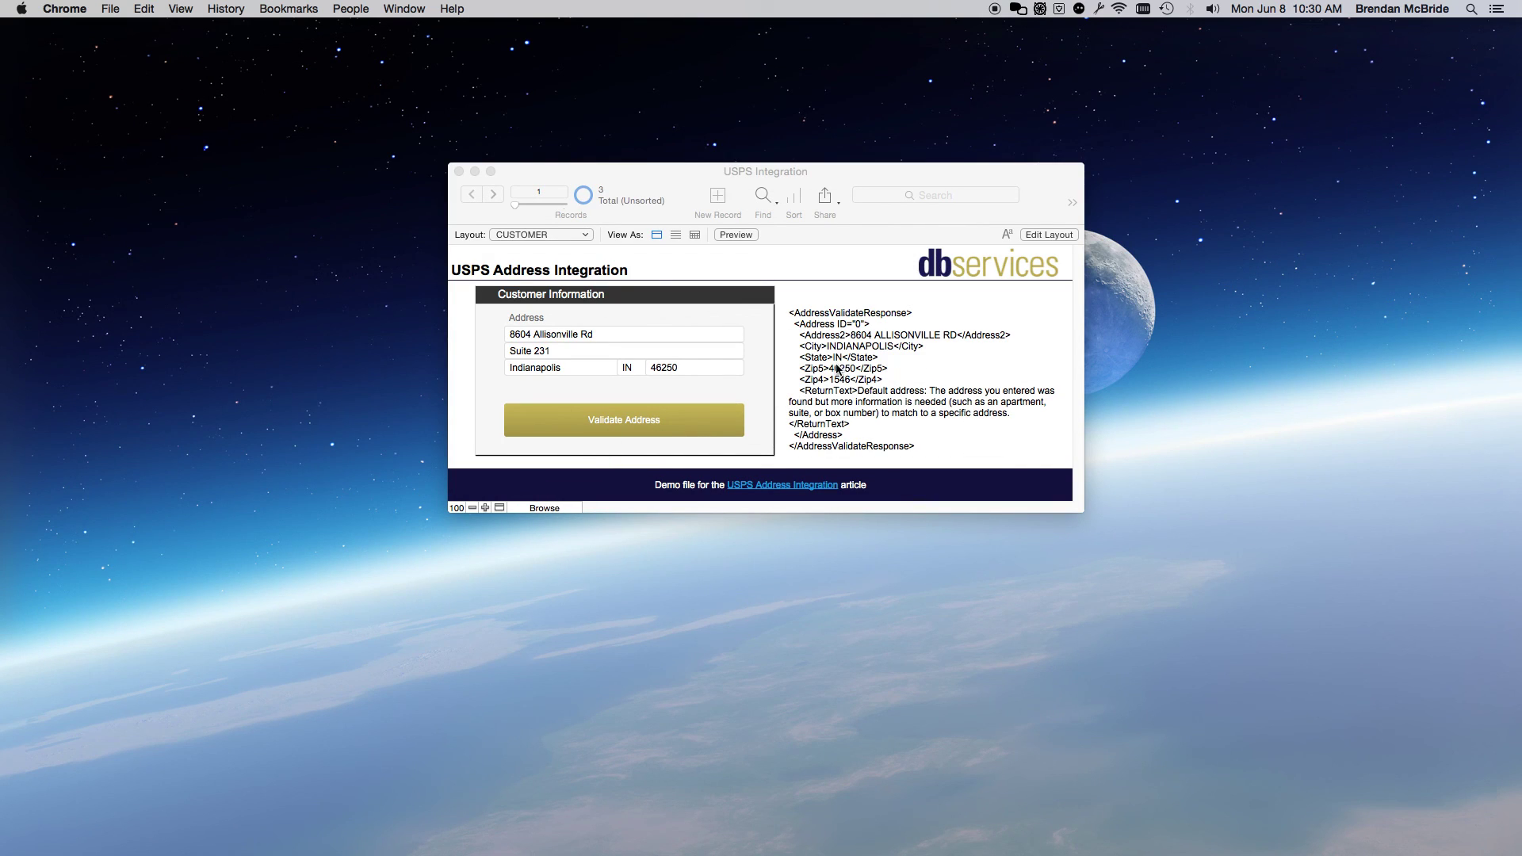